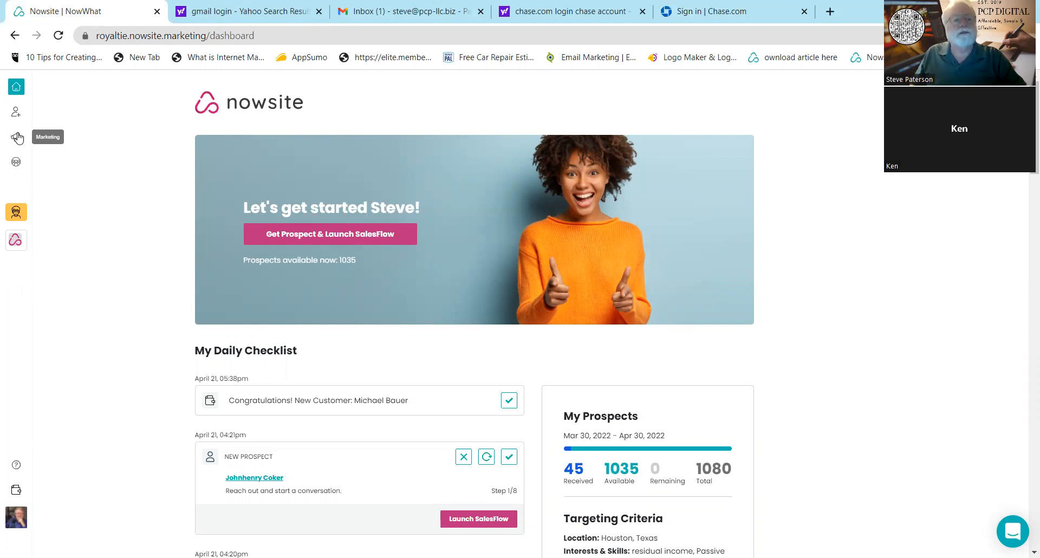
Open the Paterson Consulting Partners LLC website from the marketing area to review its builder settings, and return to the websites list.
{"action": "left_click", "coordinate": [17, 136]}
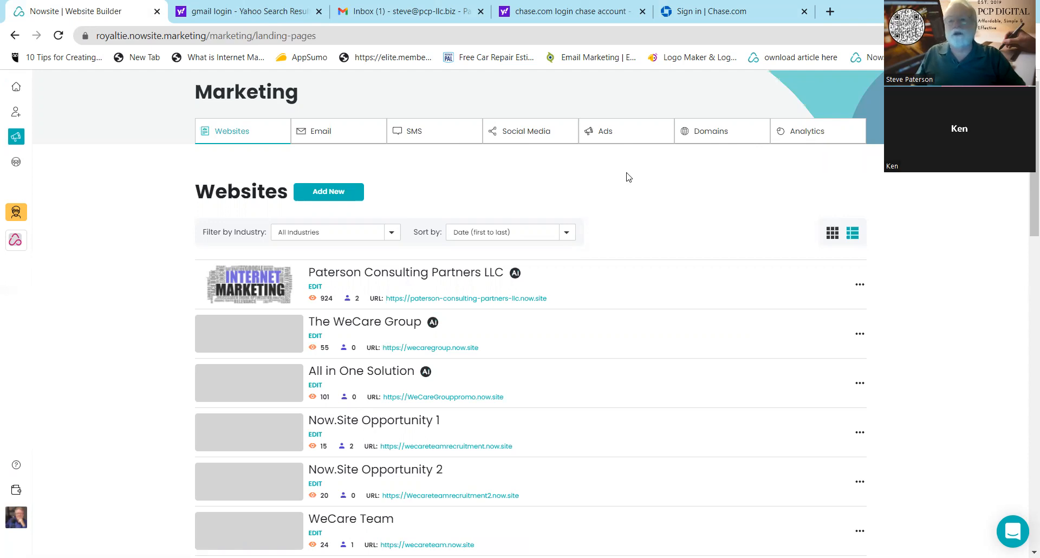
{"action": "left_click", "coordinate": [533, 137]}
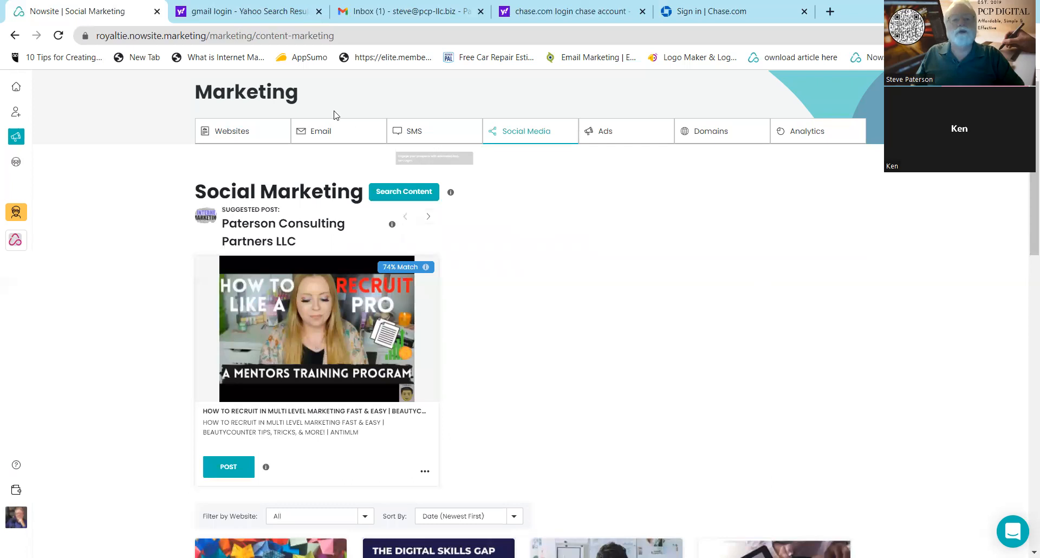
{"action": "left_click", "coordinate": [234, 136]}
{"action": "left_click", "coordinate": [319, 275]}
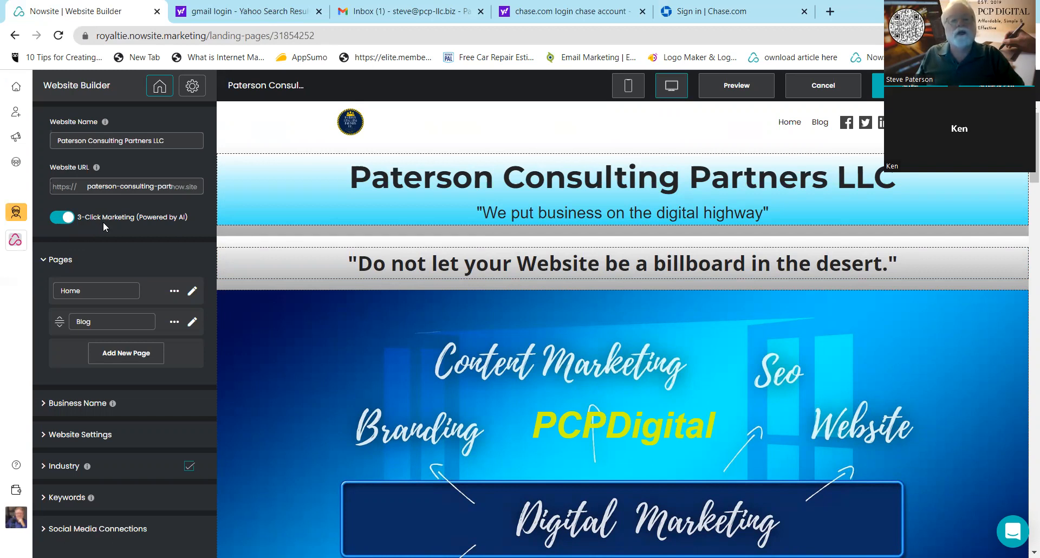
{"action": "left_click", "coordinate": [15, 36]}
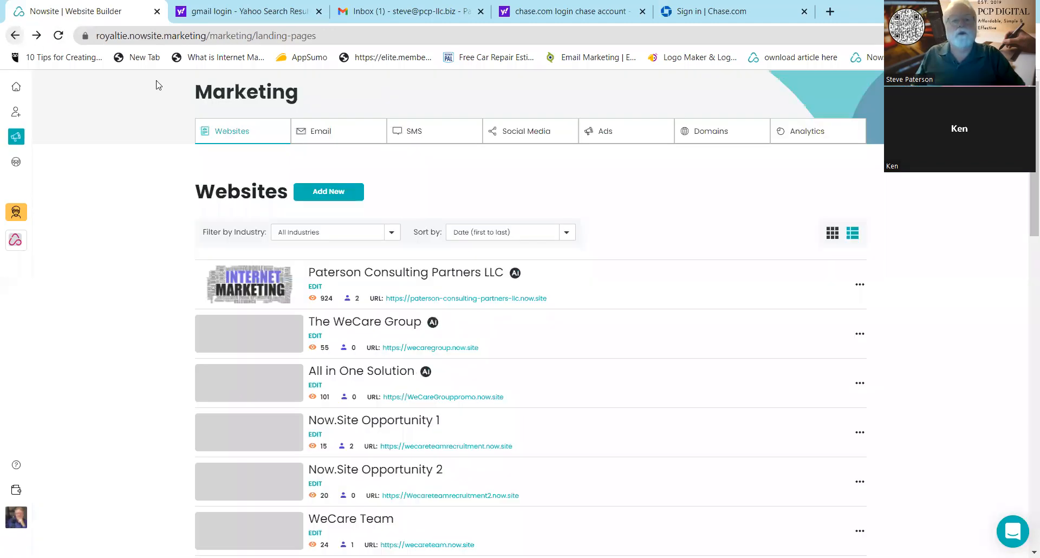
Look through the social media suggested posts and the content library's article, video and image categories.
{"action": "left_click", "coordinate": [523, 134]}
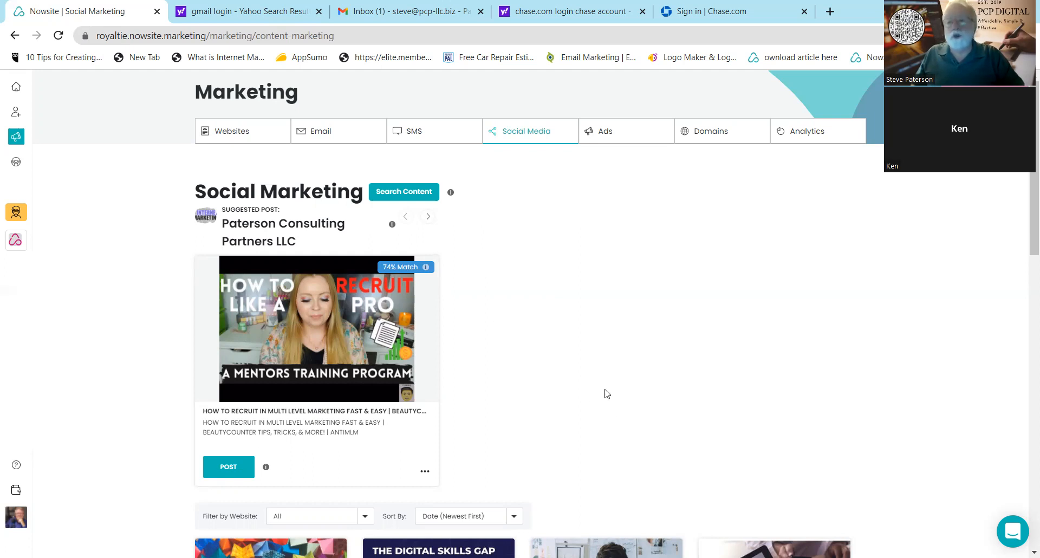
{"action": "left_click", "coordinate": [429, 219]}
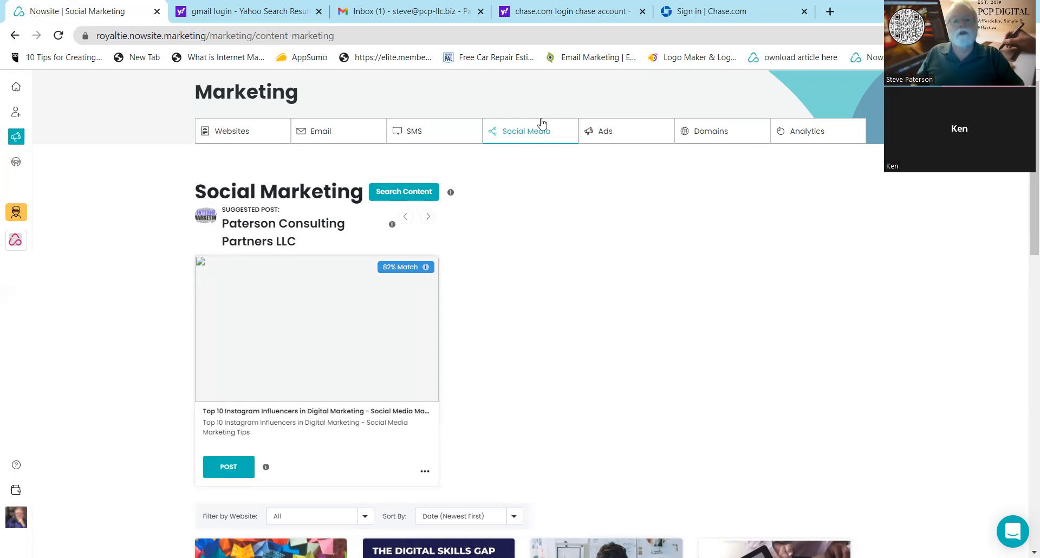
{"action": "left_click", "coordinate": [409, 191]}
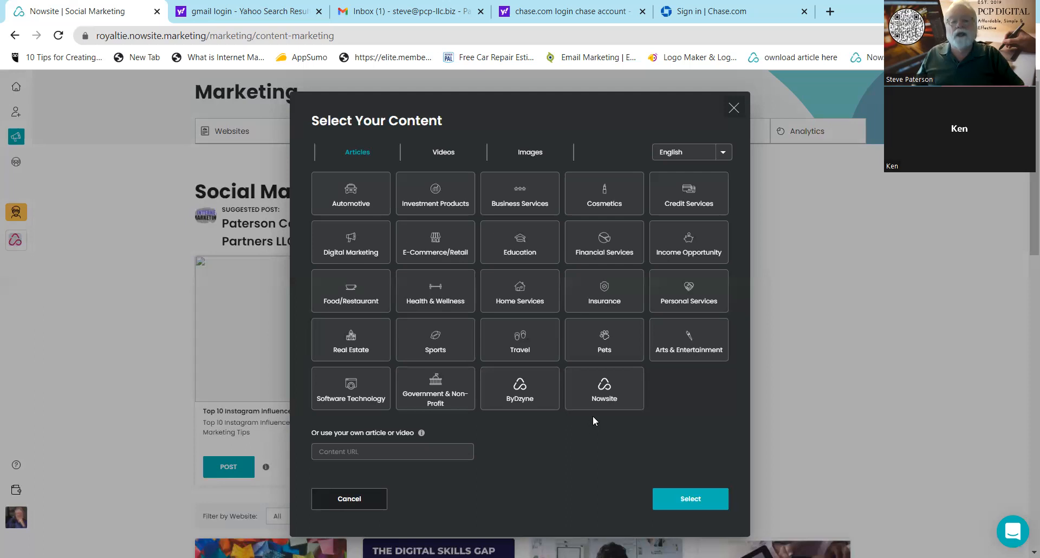
{"action": "left_click", "coordinate": [388, 451]}
{"action": "left_click", "coordinate": [437, 450]}
{"action": "left_click", "coordinate": [442, 156]}
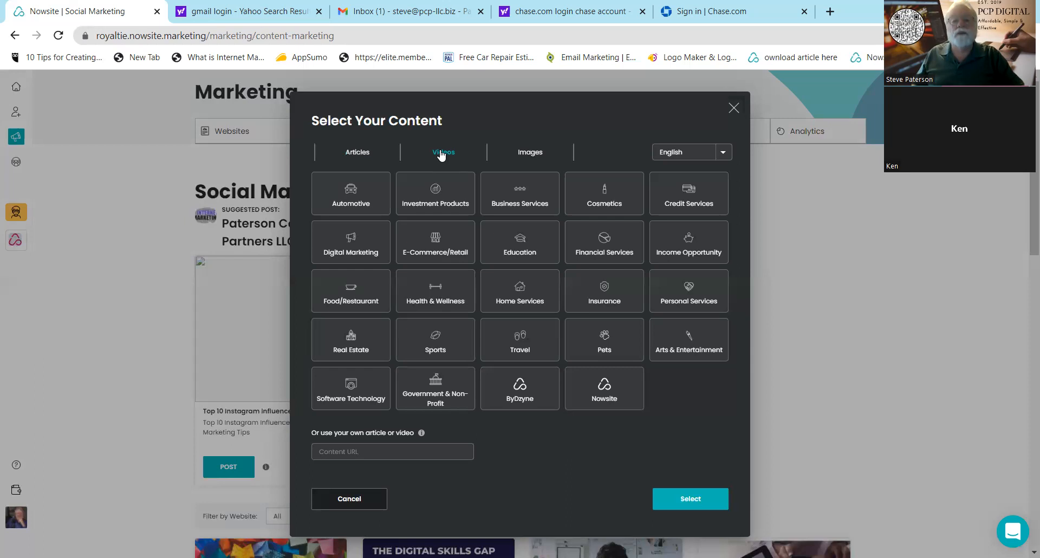
{"action": "left_click", "coordinate": [531, 154]}
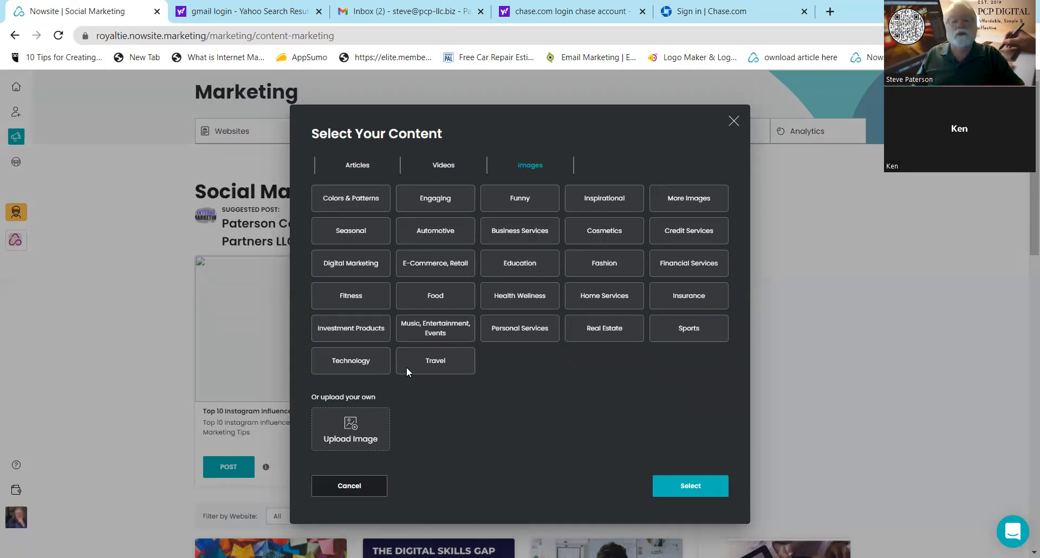
Start a social post with the Facebook logo image from the Digital Marketing image category.
{"action": "left_click", "coordinate": [356, 268]}
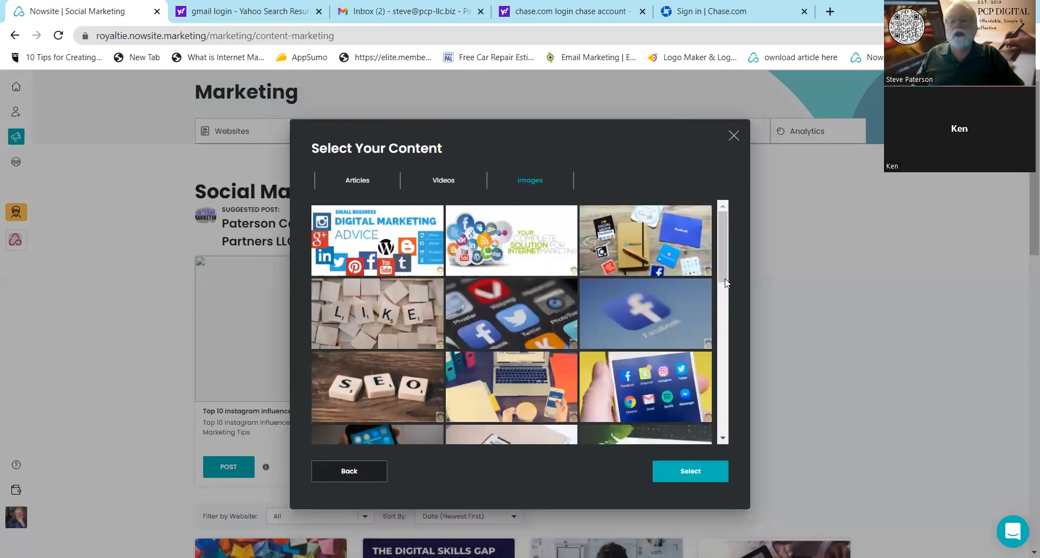
{"action": "scroll", "coordinate": [727, 273], "scroll_direction": "down", "scroll_amount": 4}
{"action": "scroll", "coordinate": [731, 423], "scroll_direction": "down", "scroll_amount": 5}
{"action": "scroll", "coordinate": [737, 353], "scroll_direction": "up", "scroll_amount": 10}
{"action": "left_click", "coordinate": [653, 321]}
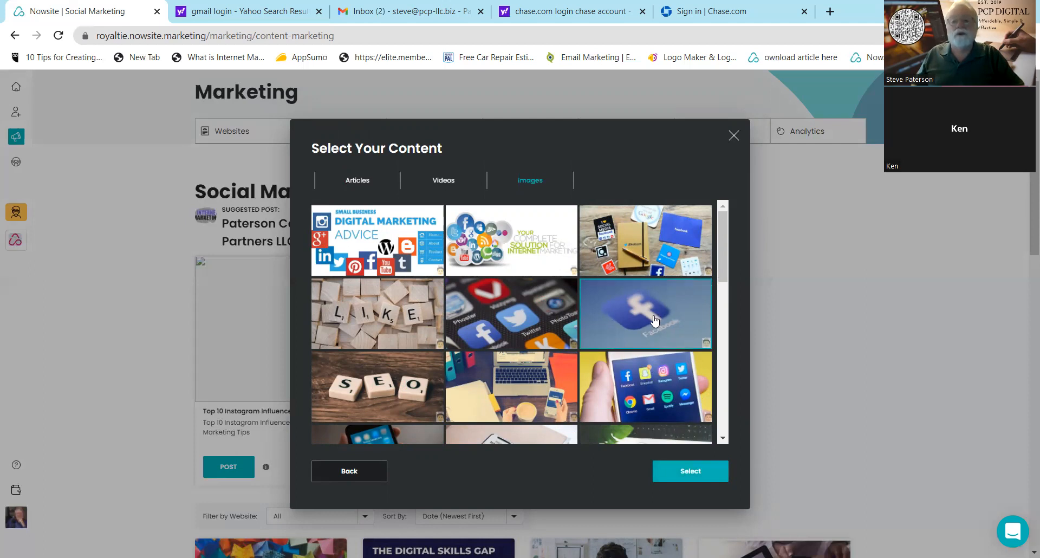
{"action": "left_click", "coordinate": [698, 471]}
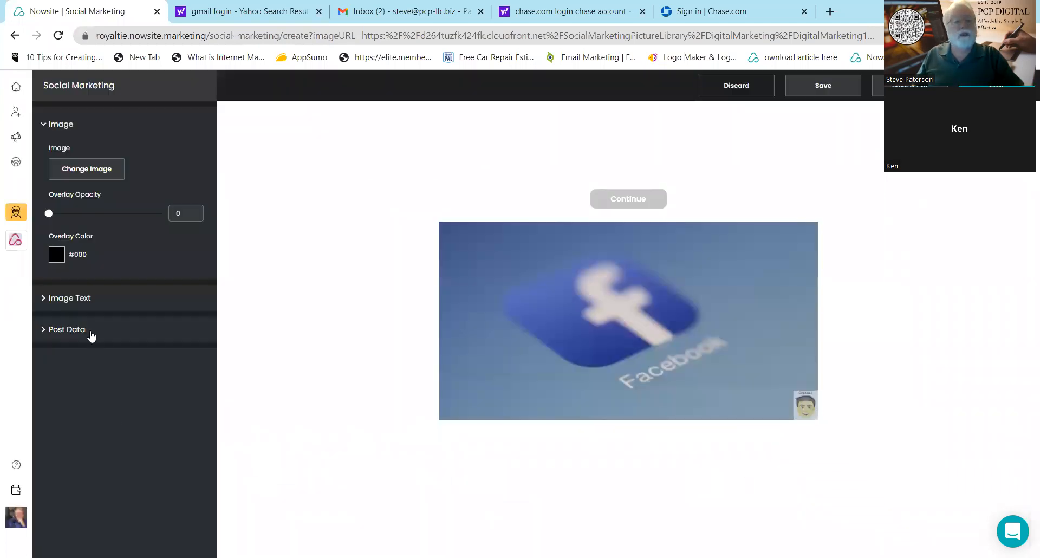
Review the draft post's image text and post data options, and discard the draft without saving.
{"action": "left_click", "coordinate": [67, 300]}
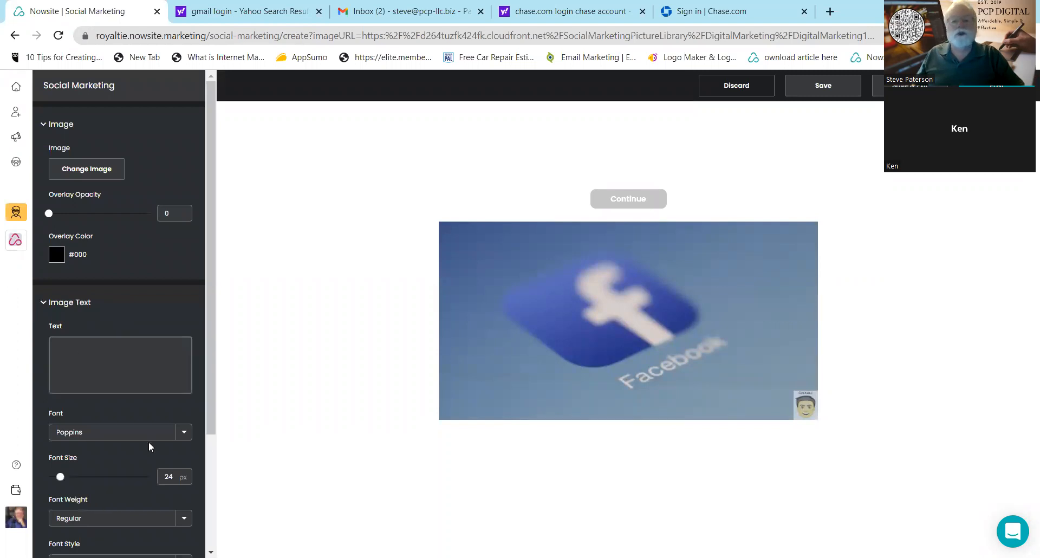
{"action": "scroll", "coordinate": [149, 441], "scroll_direction": "down", "scroll_amount": 3}
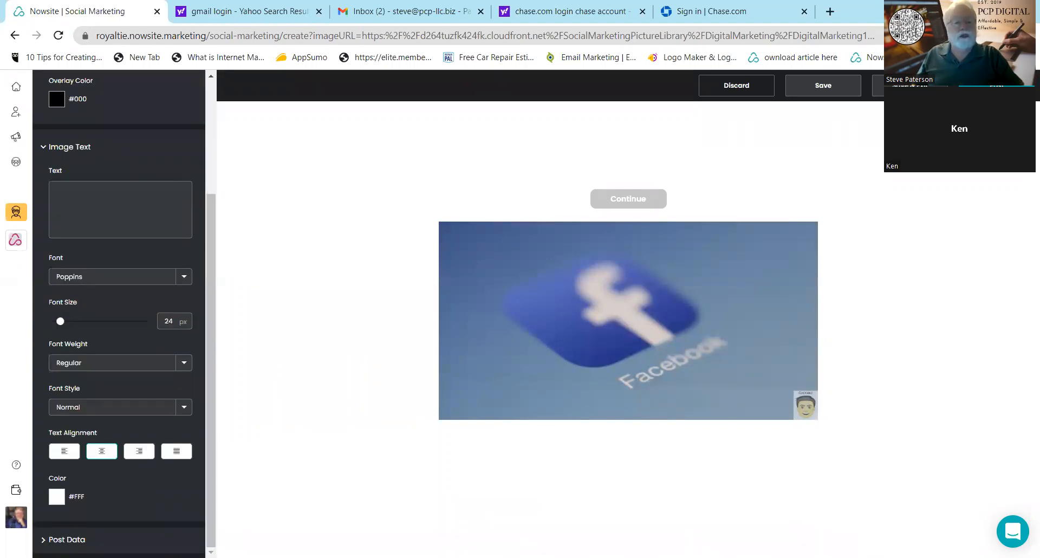
{"action": "left_click", "coordinate": [69, 540]}
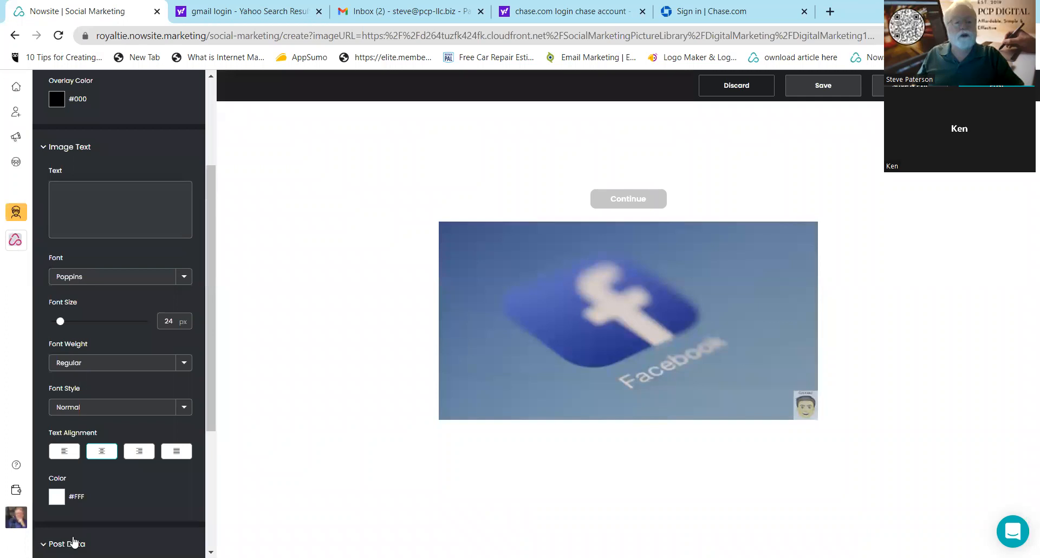
{"action": "scroll", "coordinate": [169, 327], "scroll_direction": "down", "scroll_amount": 4}
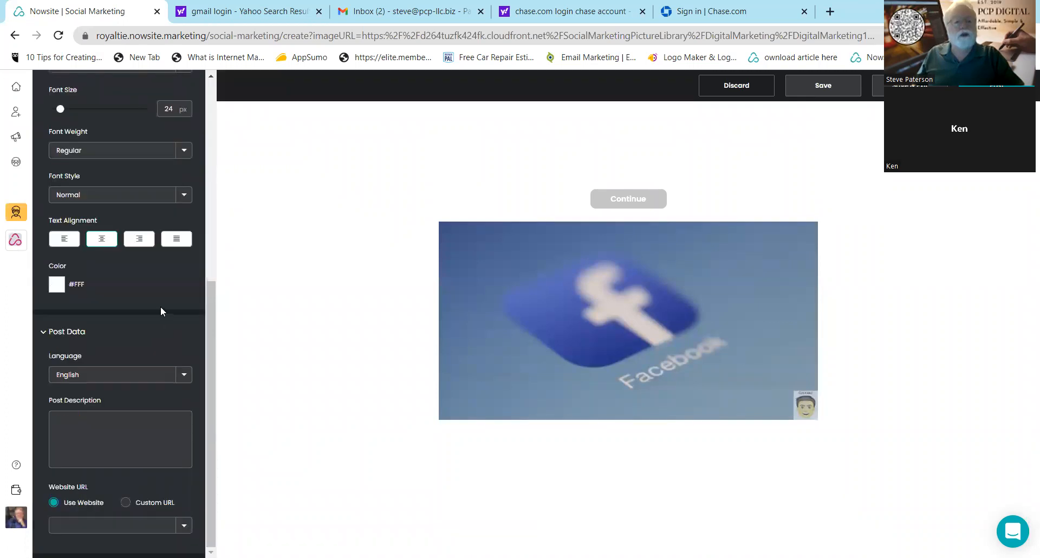
{"action": "left_click", "coordinate": [153, 436]}
{"action": "left_click", "coordinate": [113, 463]}
{"action": "scroll", "coordinate": [170, 414], "scroll_direction": "up", "scroll_amount": 7}
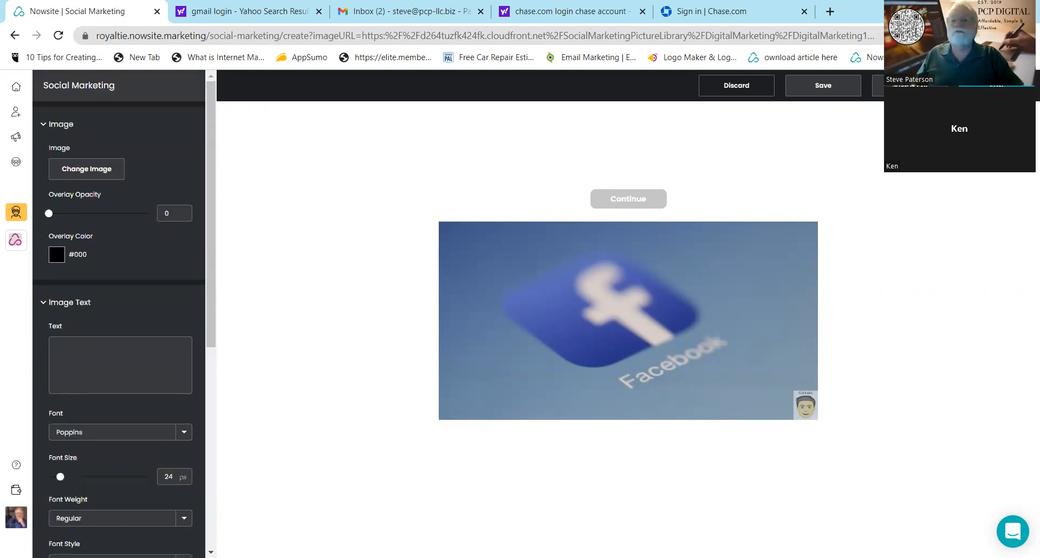
{"action": "left_click", "coordinate": [724, 90]}
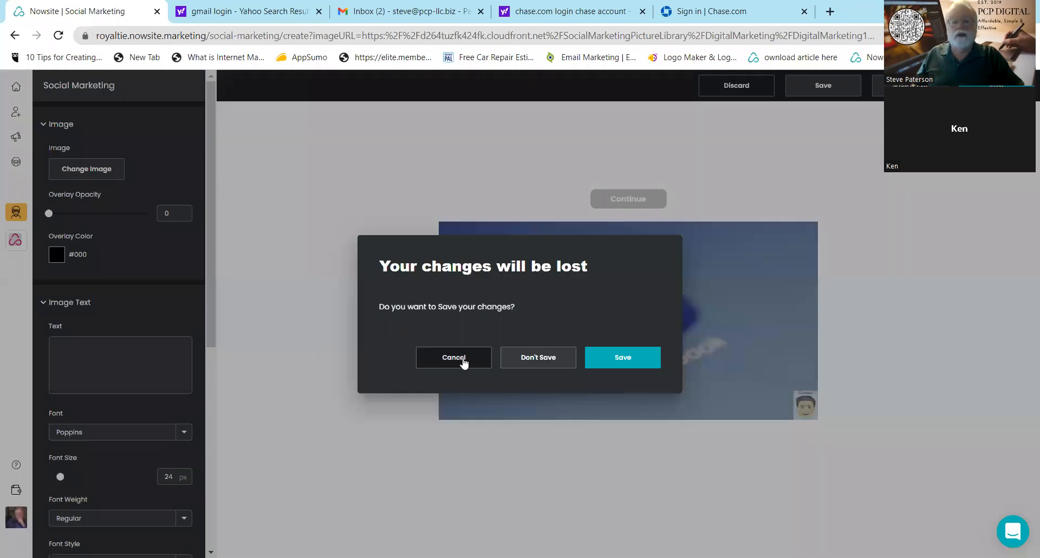
{"action": "left_click", "coordinate": [539, 358]}
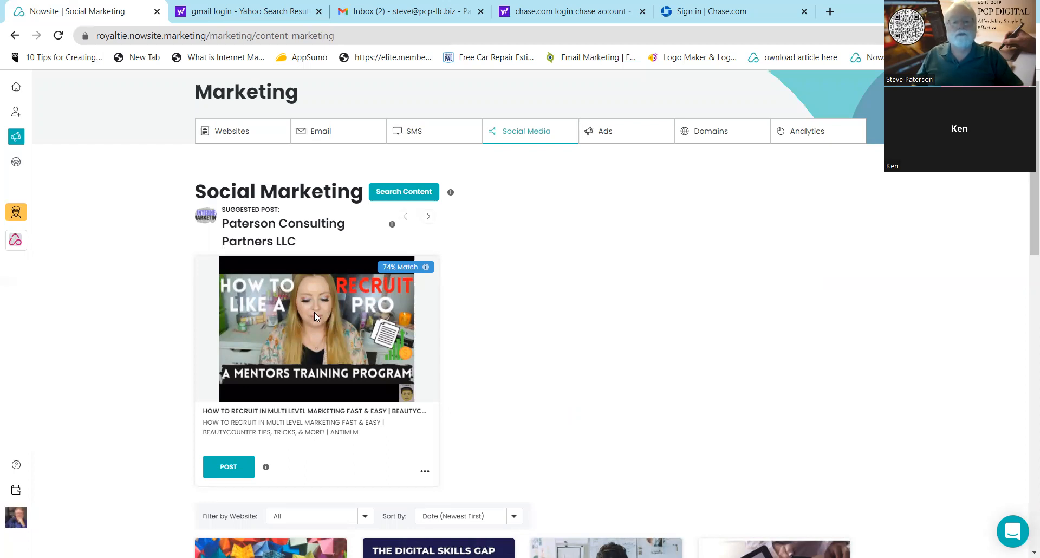
Start posting the suggested video on recruiting in multi level marketing and add it to the website's blog.
{"action": "left_click", "coordinate": [230, 467]}
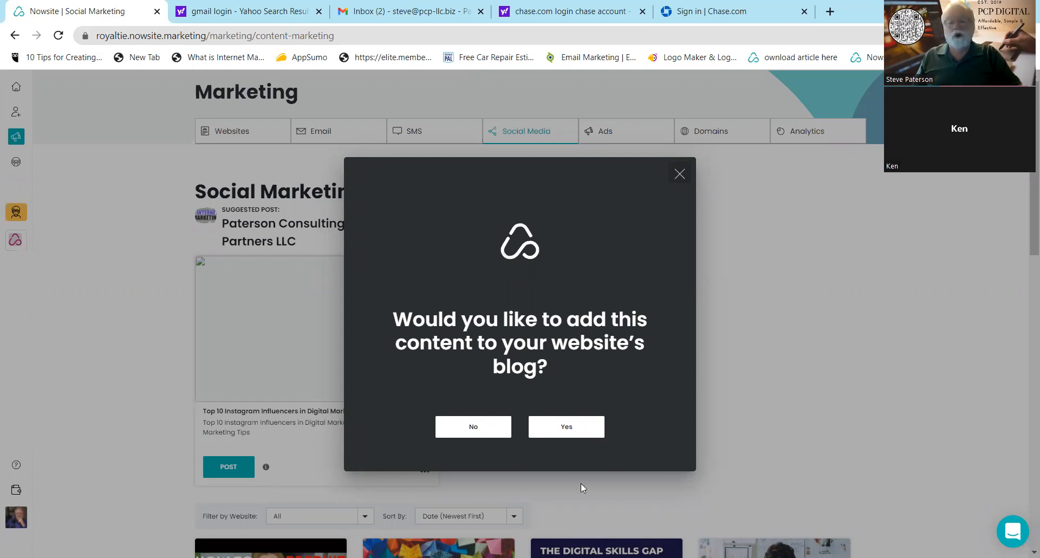
{"action": "left_click", "coordinate": [564, 431]}
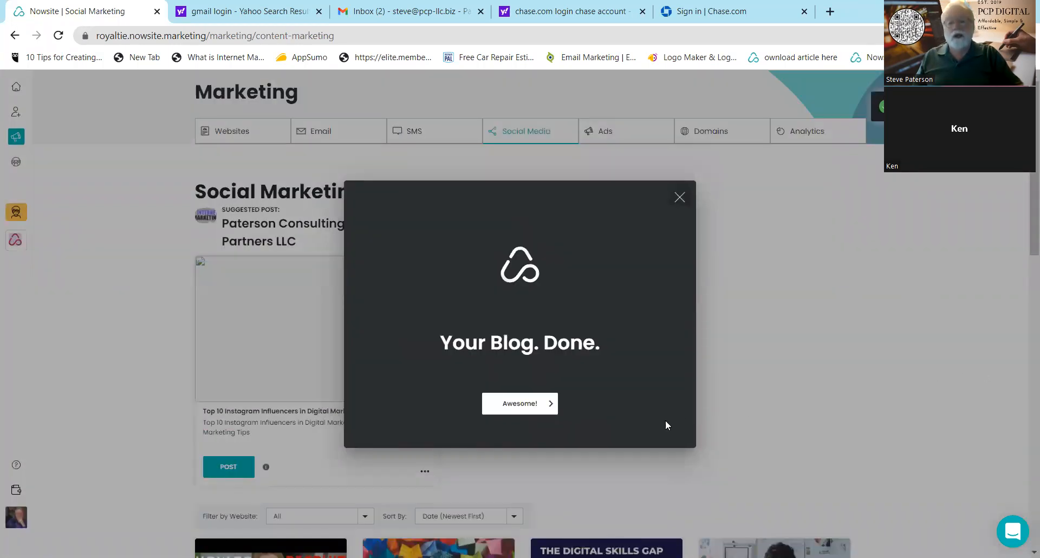
{"action": "left_click", "coordinate": [522, 407]}
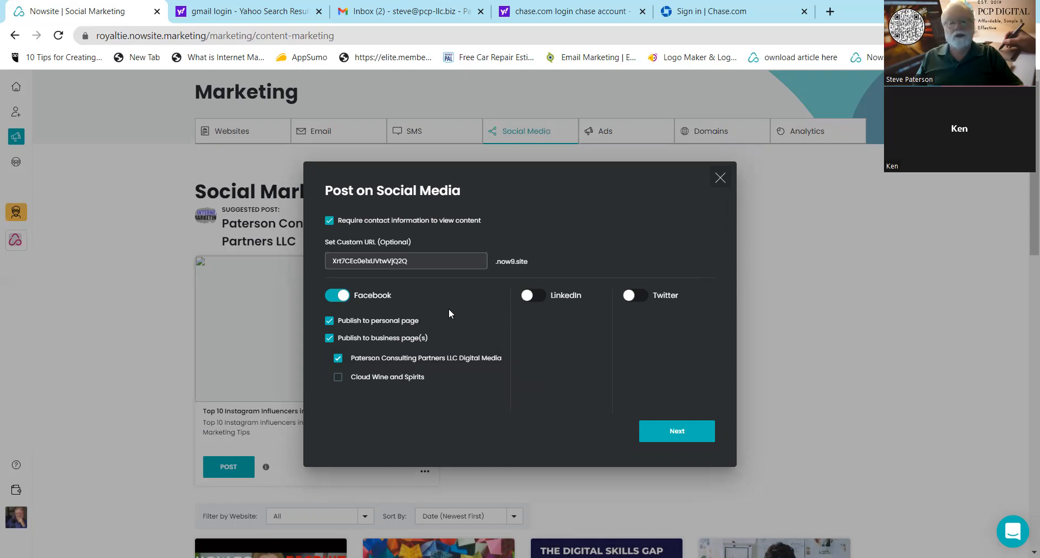
Enable LinkedIn and Twitter alongside Facebook as posting destinations, keeping personal page publishing on, and proceed to the post note.
{"action": "left_click", "coordinate": [330, 321]}
{"action": "left_click", "coordinate": [330, 322]}
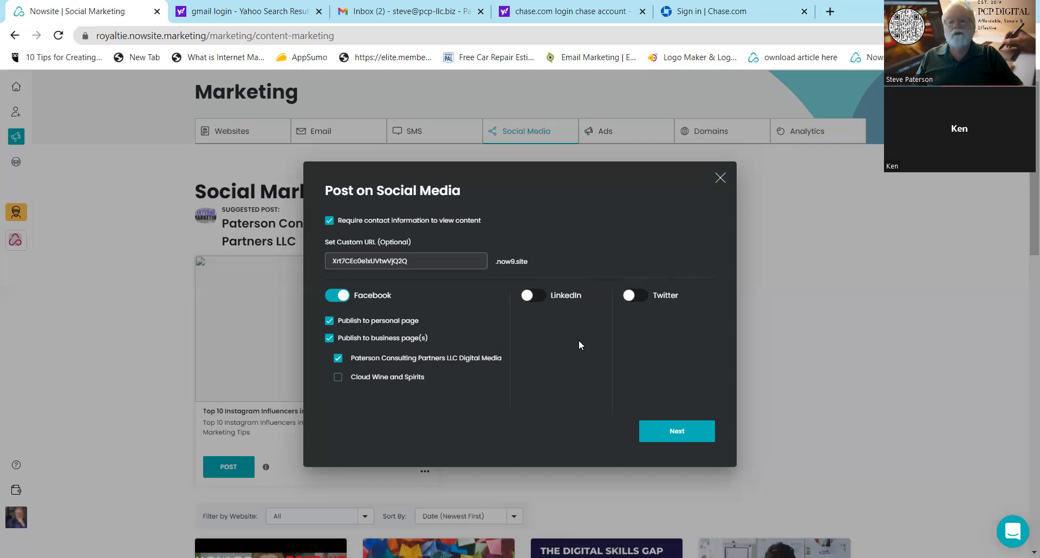
{"action": "left_click", "coordinate": [542, 299]}
{"action": "left_click", "coordinate": [643, 298]}
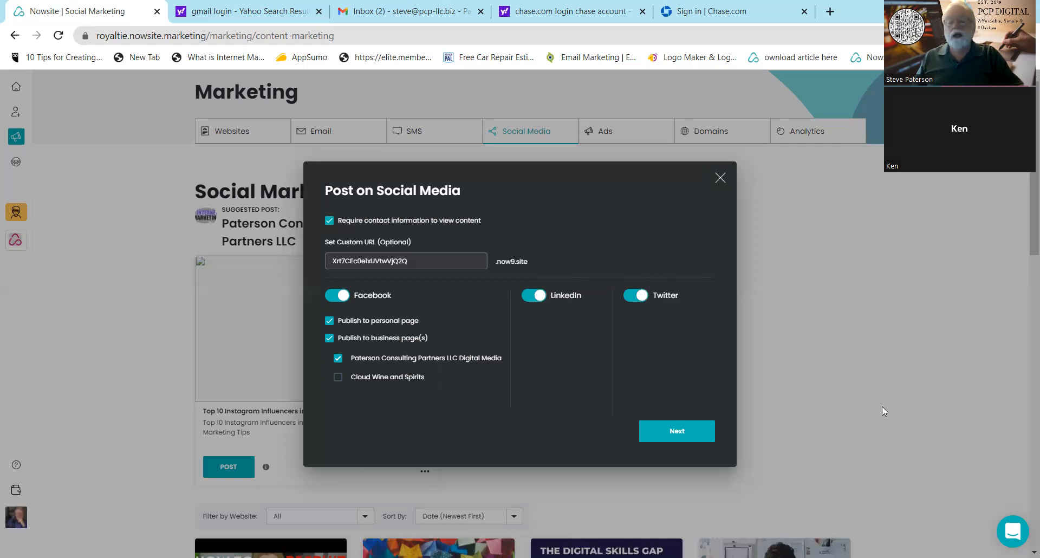
{"action": "left_click", "coordinate": [674, 432]}
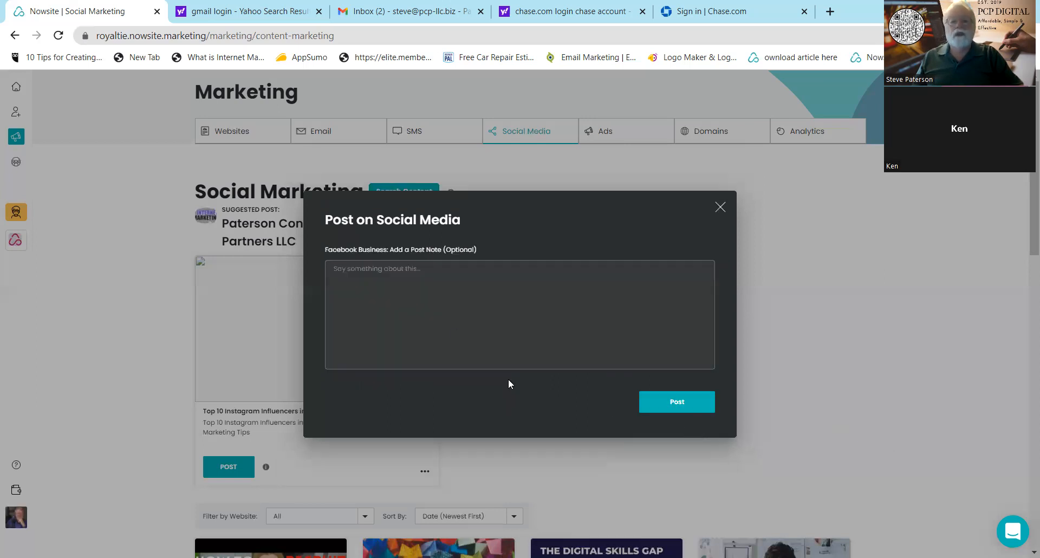
Write the Facebook post note "Great video, especially if you are in a multilevel marketing cosmetics company, however great toips for all multilevel amrketing companies.".
{"action": "left_click", "coordinate": [465, 287]}
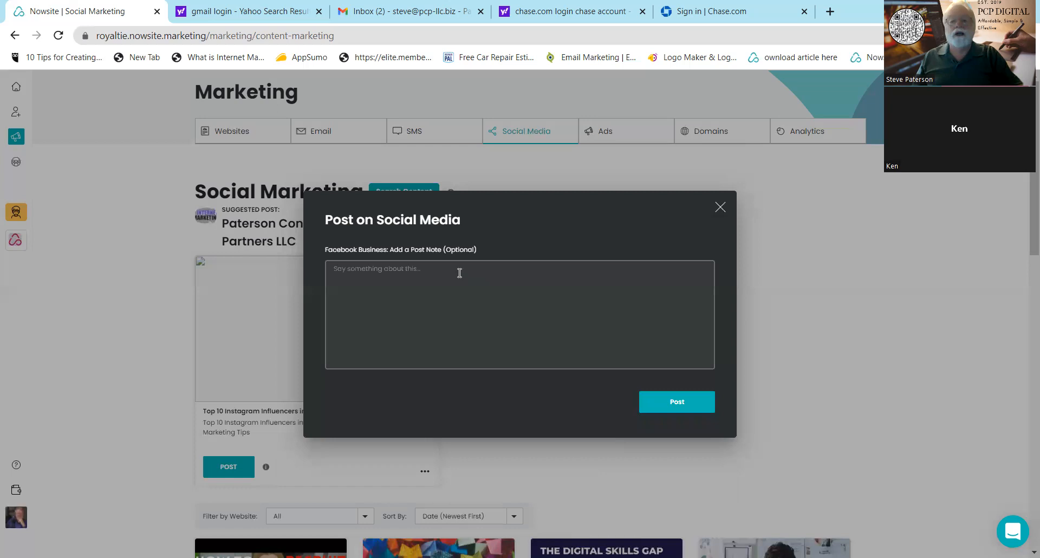
{"action": "left_click", "coordinate": [437, 268]}
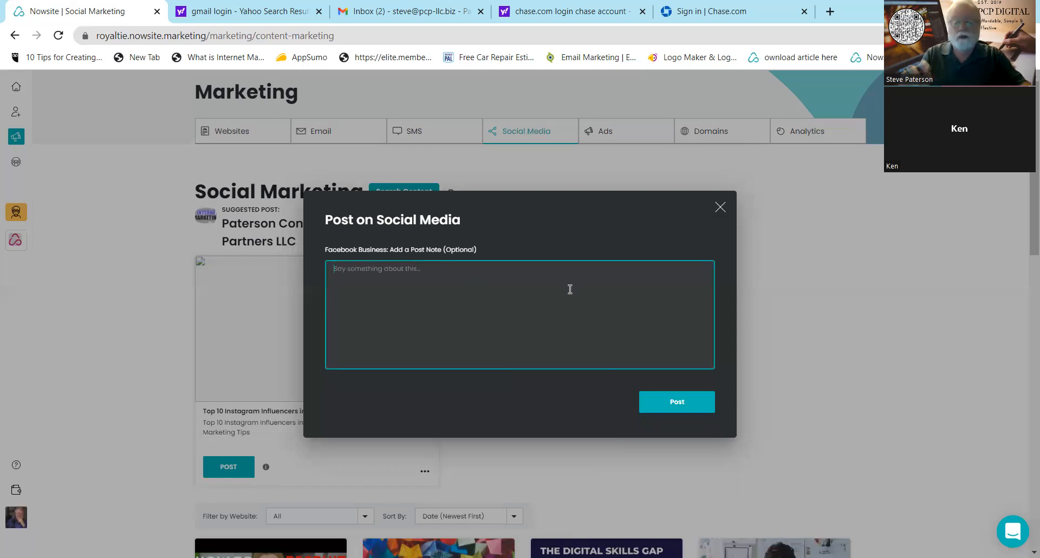
{"action": "type", "text": "Gre"}
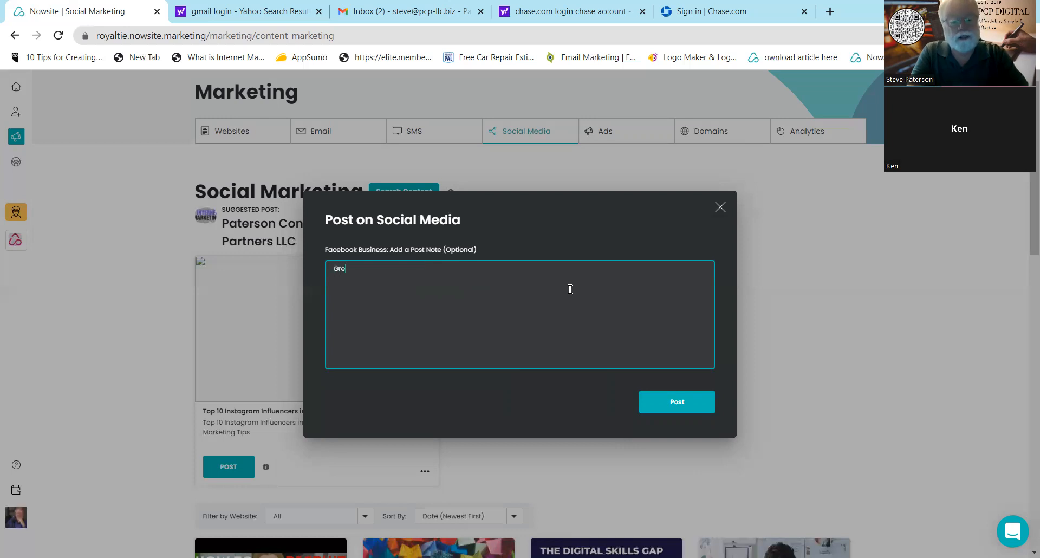
{"action": "type", "text": "at video, espec"}
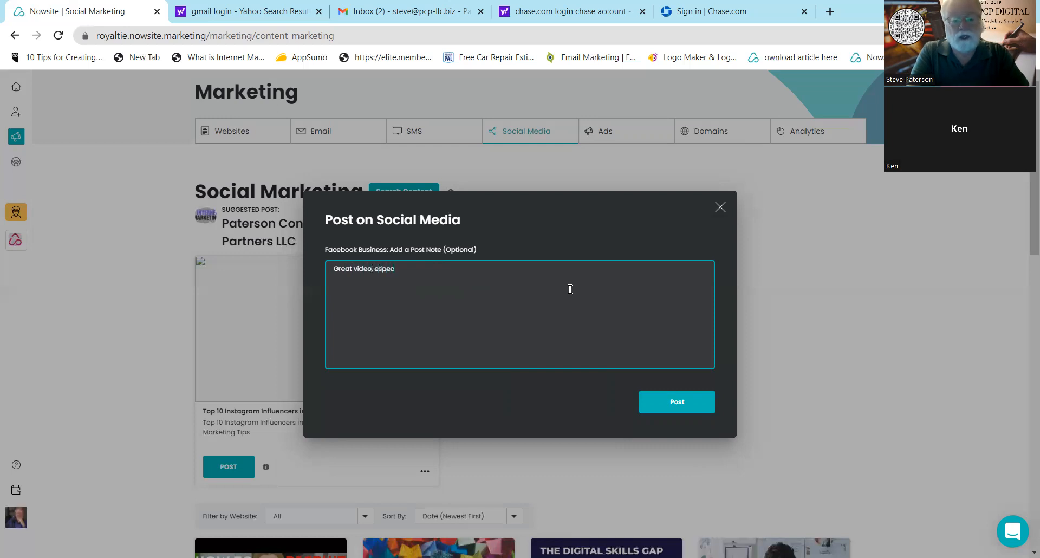
{"action": "type", "text": "ially if y"}
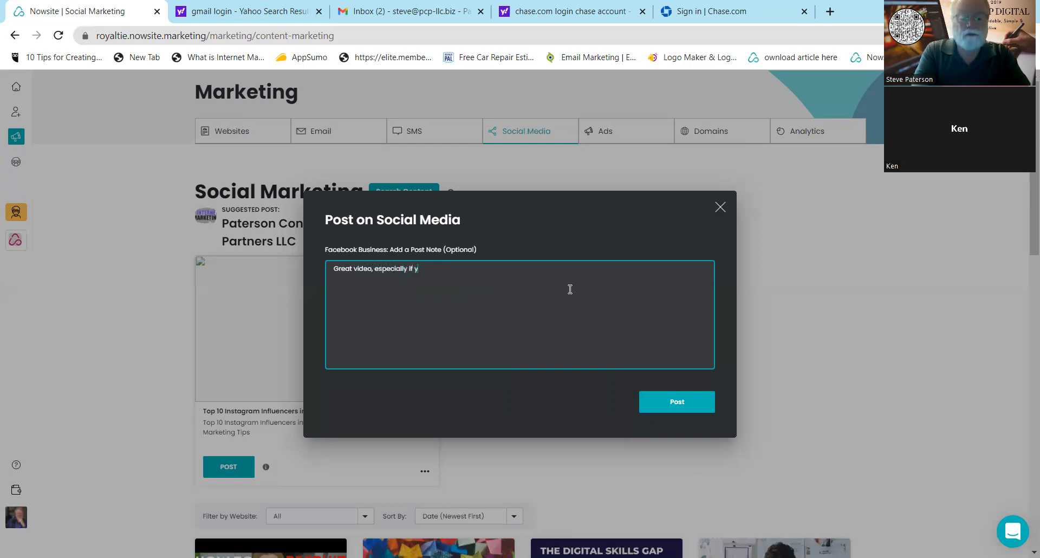
{"action": "type", "text": "ou are in "}
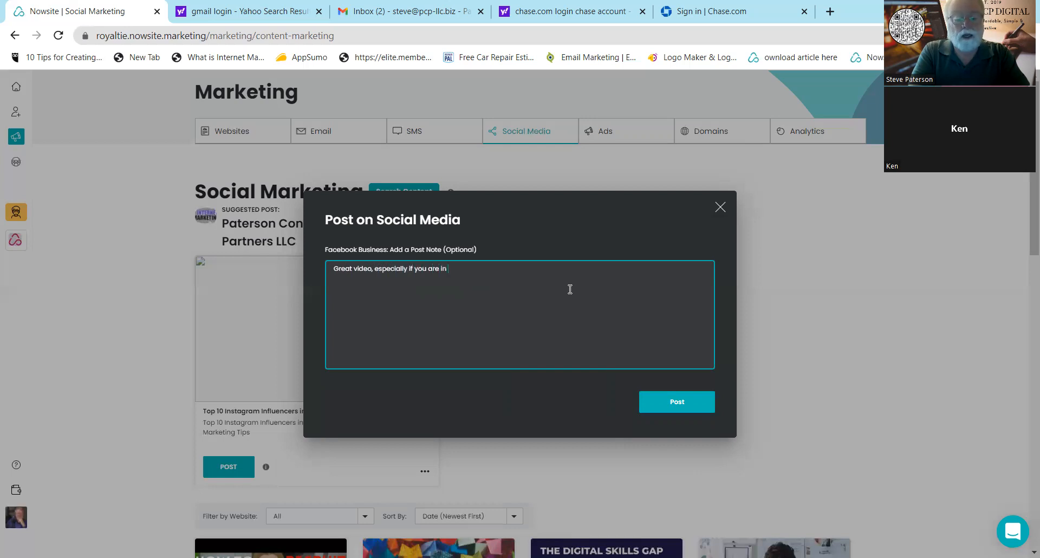
{"action": "type", "text": "a multilevel marketi"}
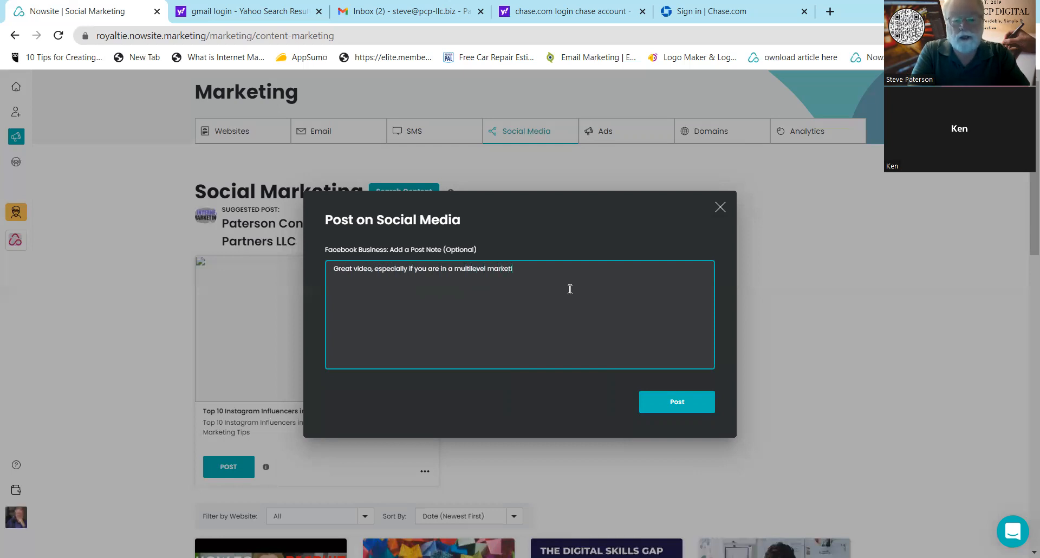
{"action": "type", "text": "ng cosmetics company, however great toips for all"}
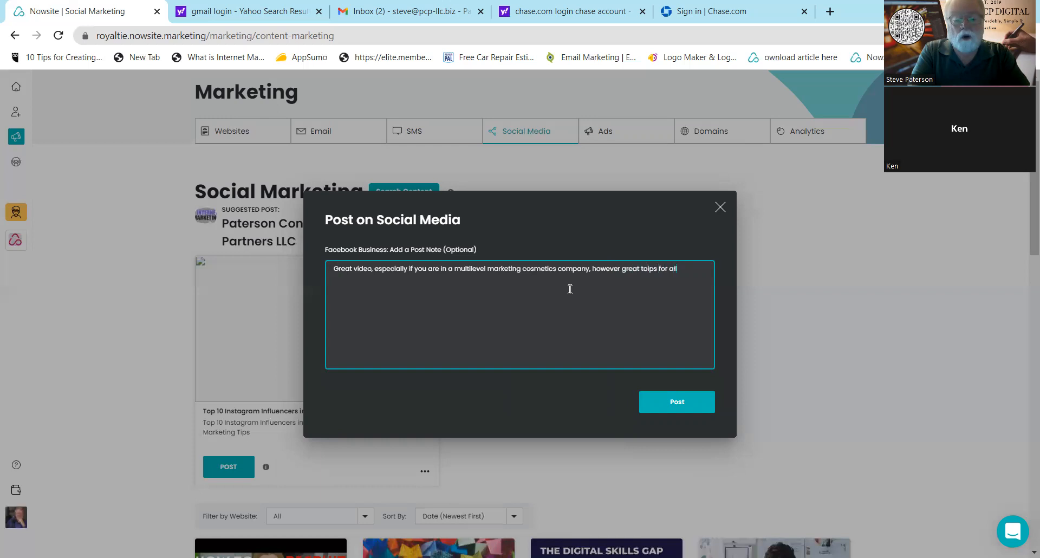
{"action": "type", "text": " multilevel amrketing companies."}
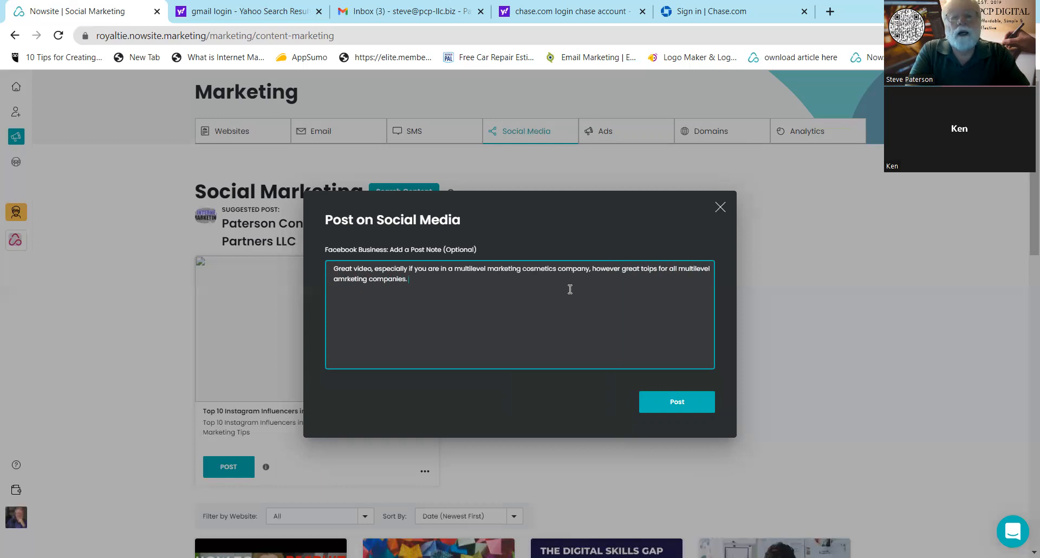
Add the hashtags "#multilevel marketing #MLM" to the end of the post note and copy the whole note.
{"action": "type", "text": "#multilevel marketing"}
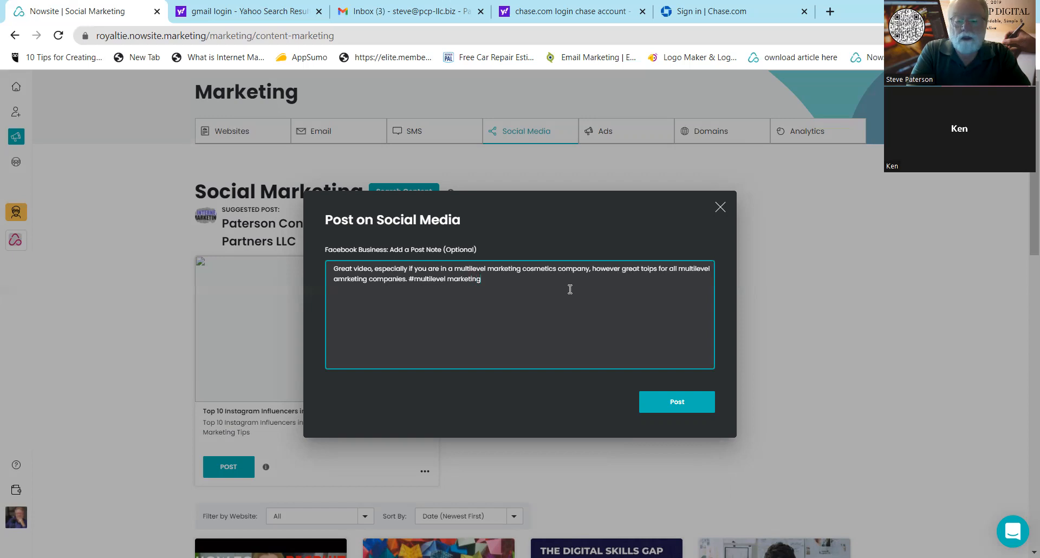
{"action": "type", "text": " #MLM"}
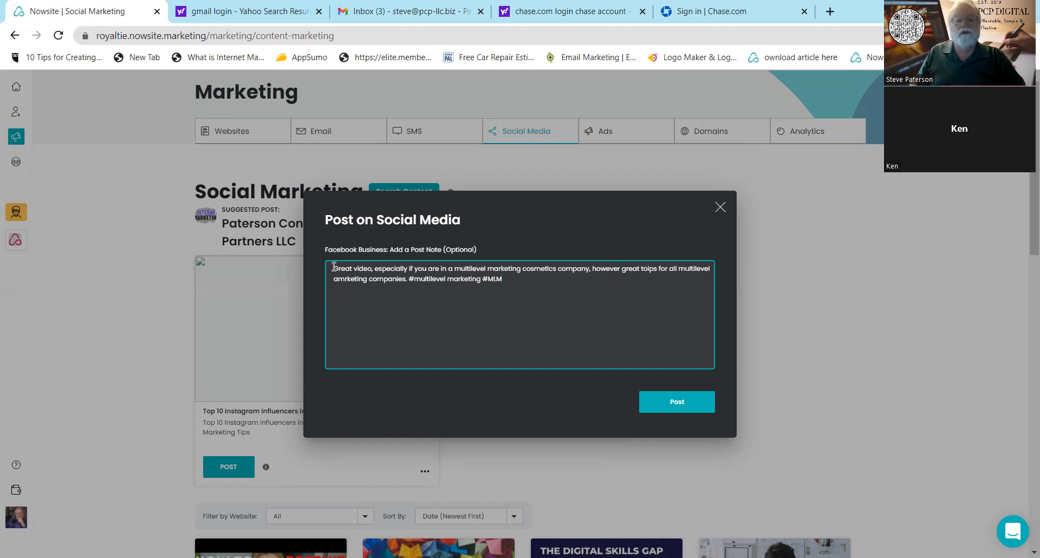
{"action": "left_click_drag", "start_coordinate": [332, 268], "coordinate": [735, 275]}
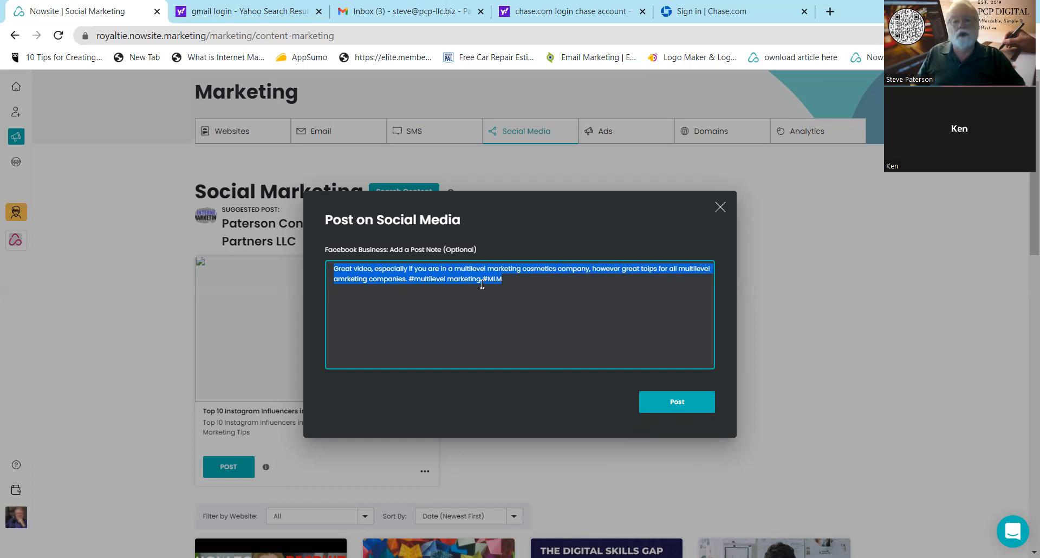
{"action": "right_click", "coordinate": [501, 274]}
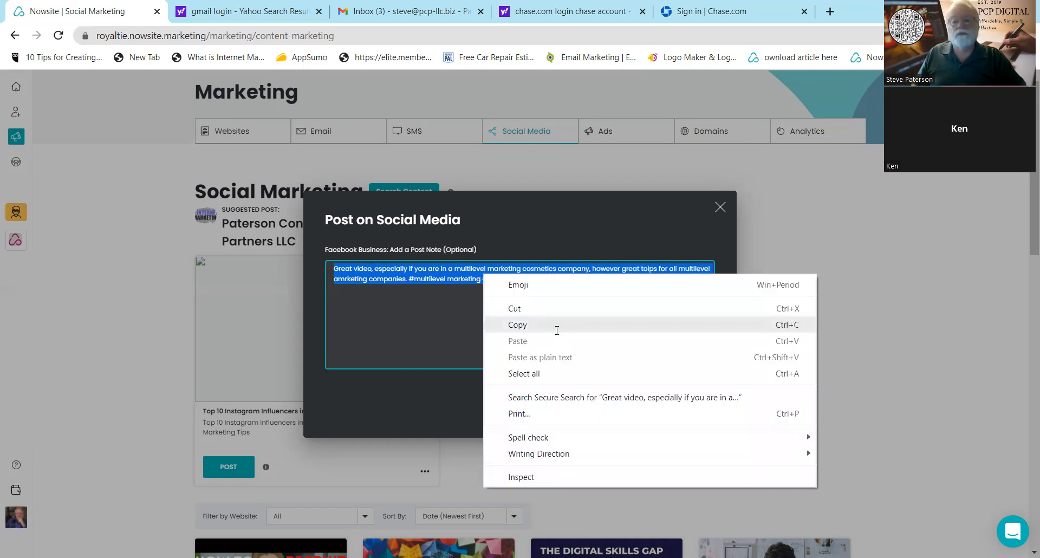
{"action": "left_click", "coordinate": [947, 471]}
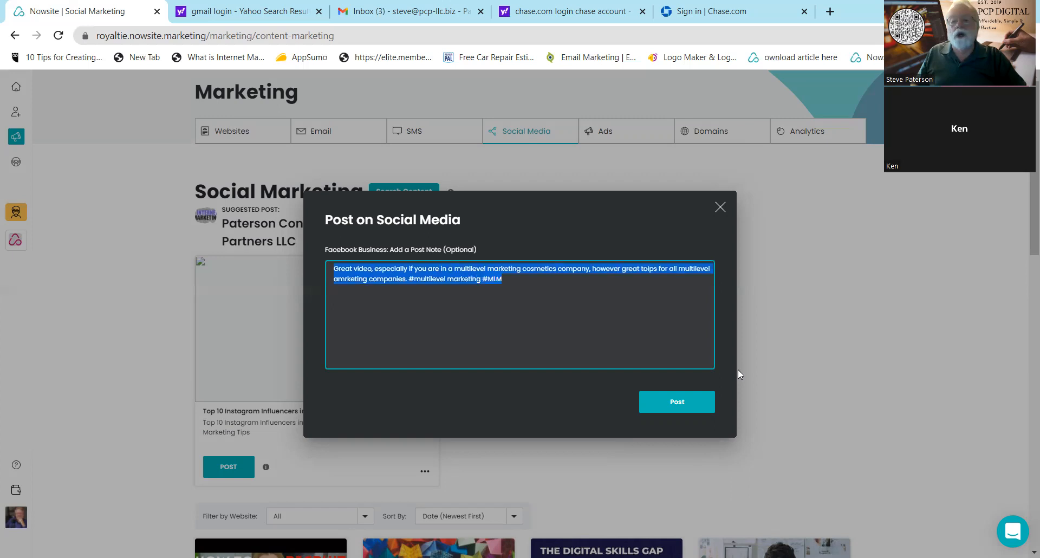
Publish the post to Facebook, copying its note for reuse, and confirm that the post was published.
{"action": "left_click", "coordinate": [690, 403]}
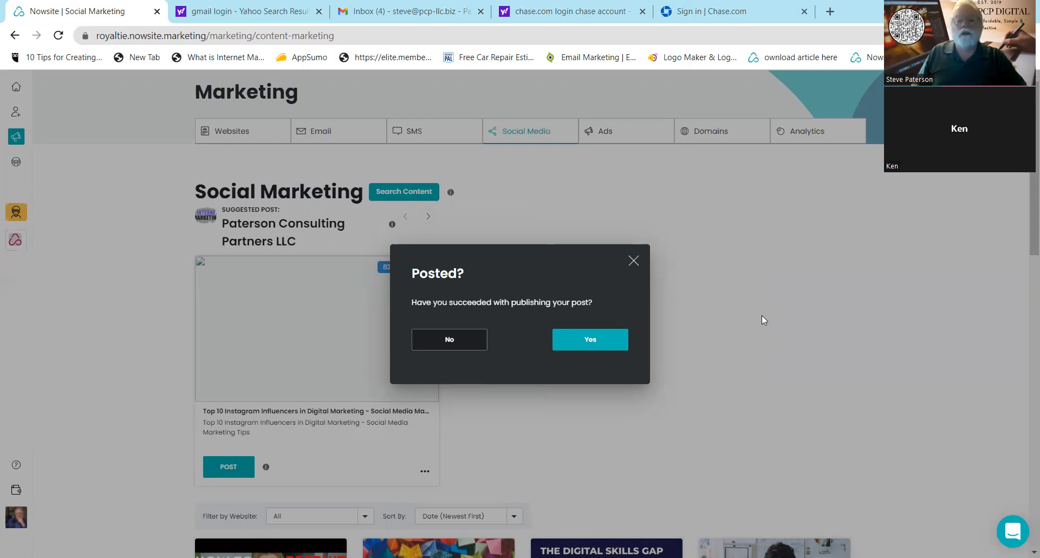
{"action": "right_click", "coordinate": [762, 315]}
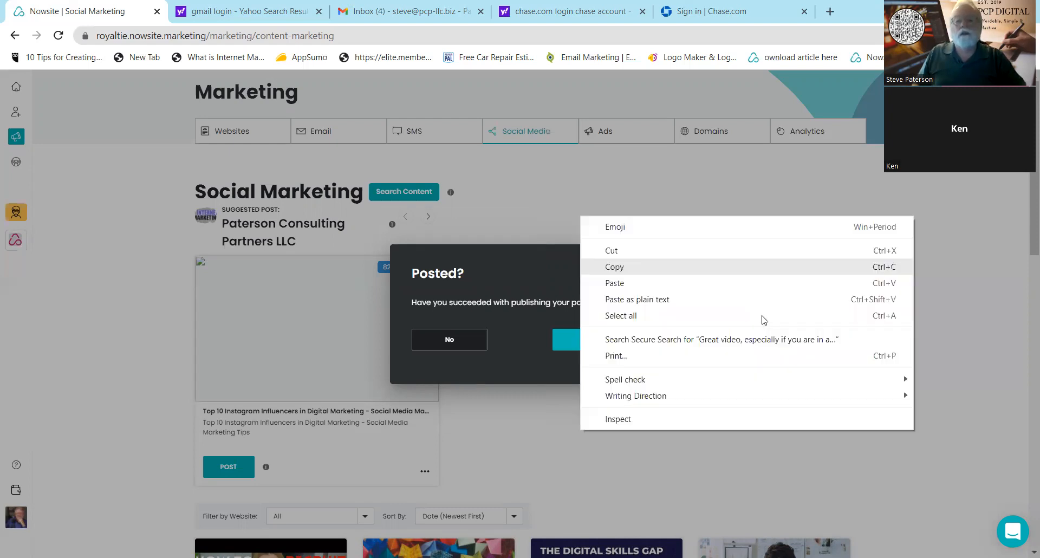
{"action": "left_click", "coordinate": [614, 267]}
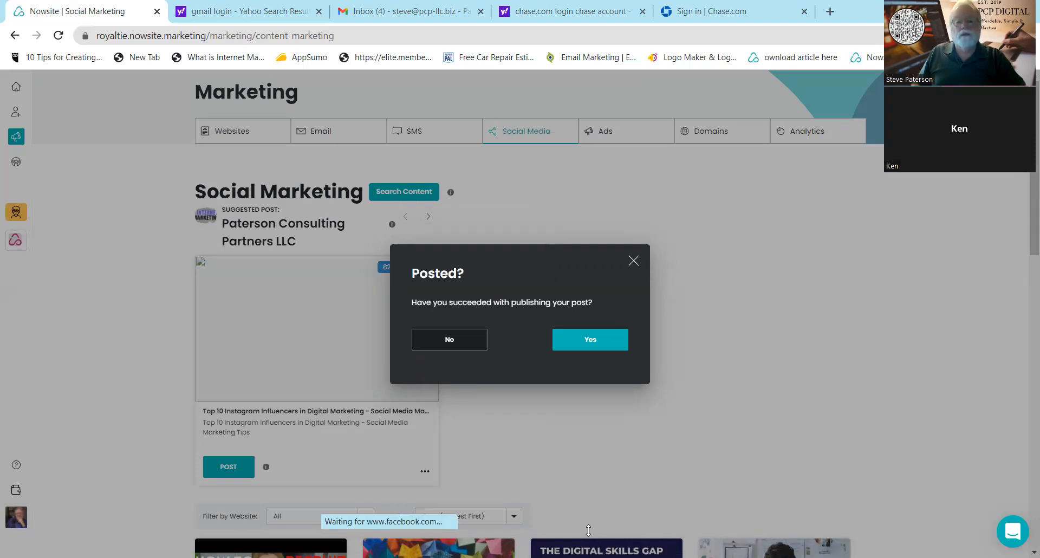
{"action": "left_click", "coordinate": [593, 341]}
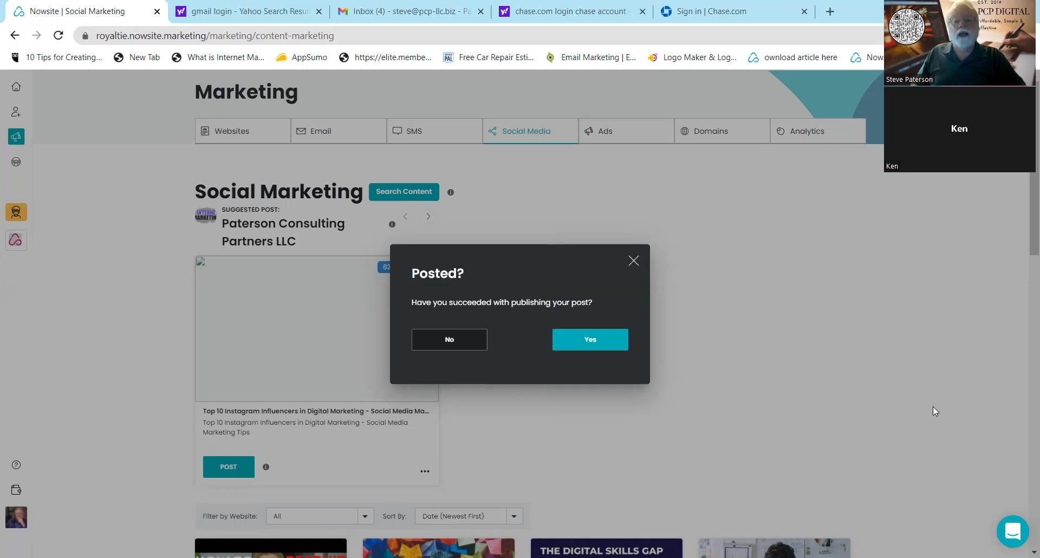
Paste the copied note into the remaining LinkedIn and Twitter posts and confirm each one as published.
{"action": "key", "text": "shift+F10"}
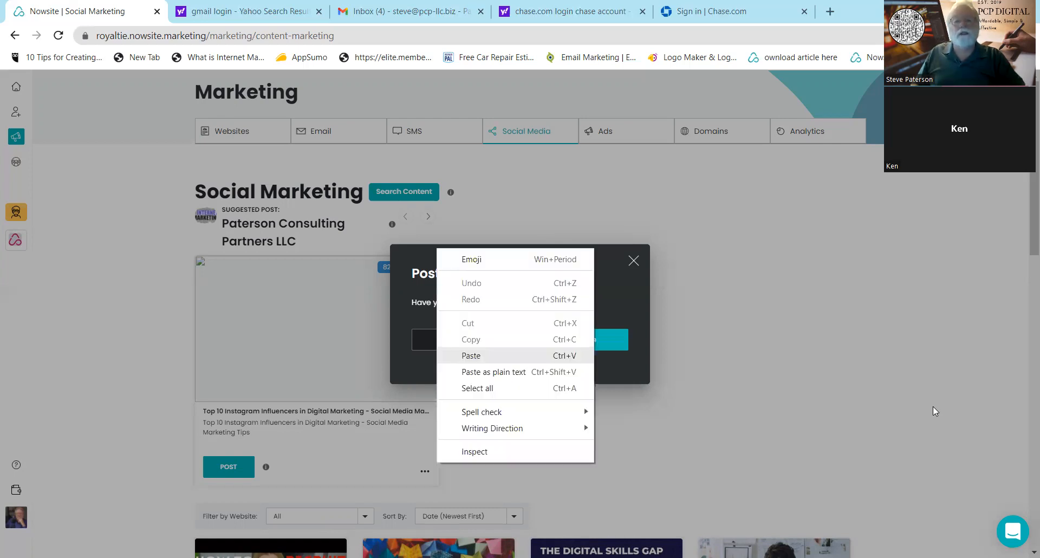
{"action": "key", "text": "Escape"}
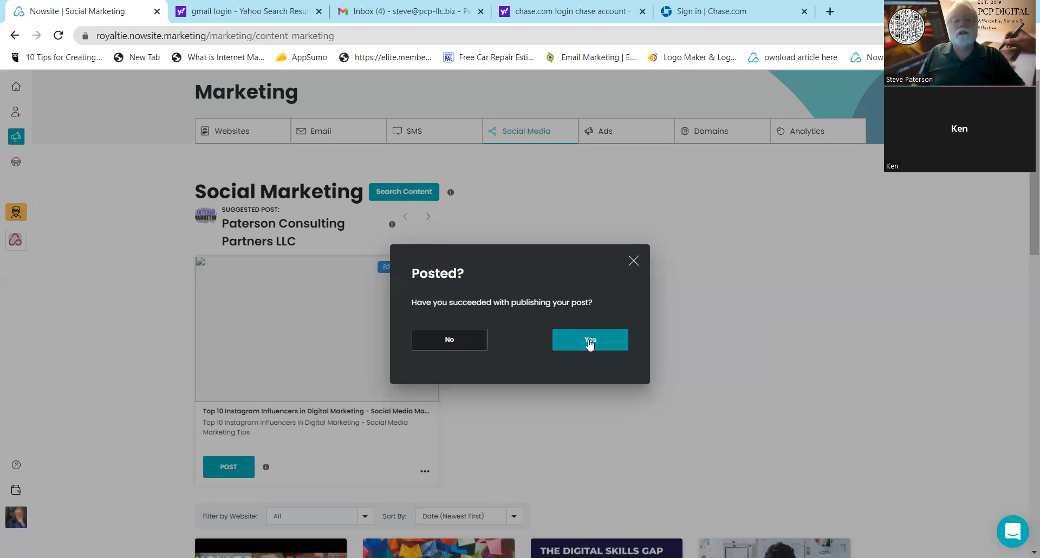
{"action": "left_click", "coordinate": [590, 341]}
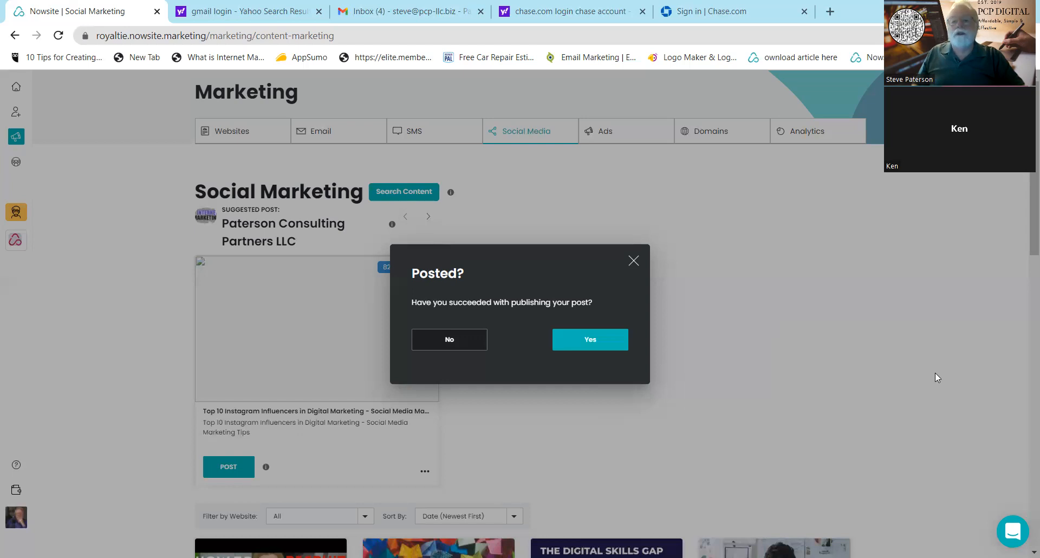
{"action": "right_click", "coordinate": [686, 197]}
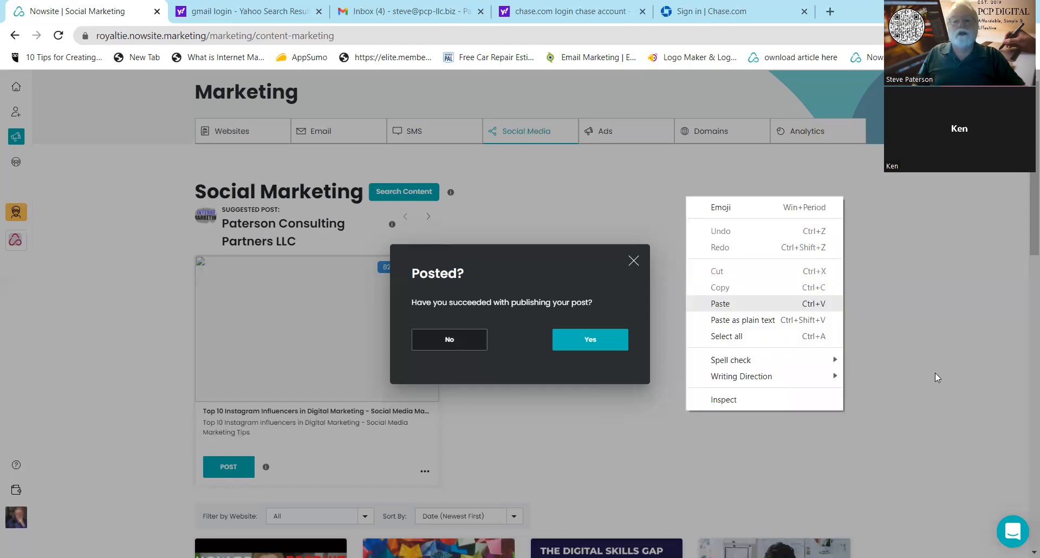
{"action": "left_click", "coordinate": [720, 303]}
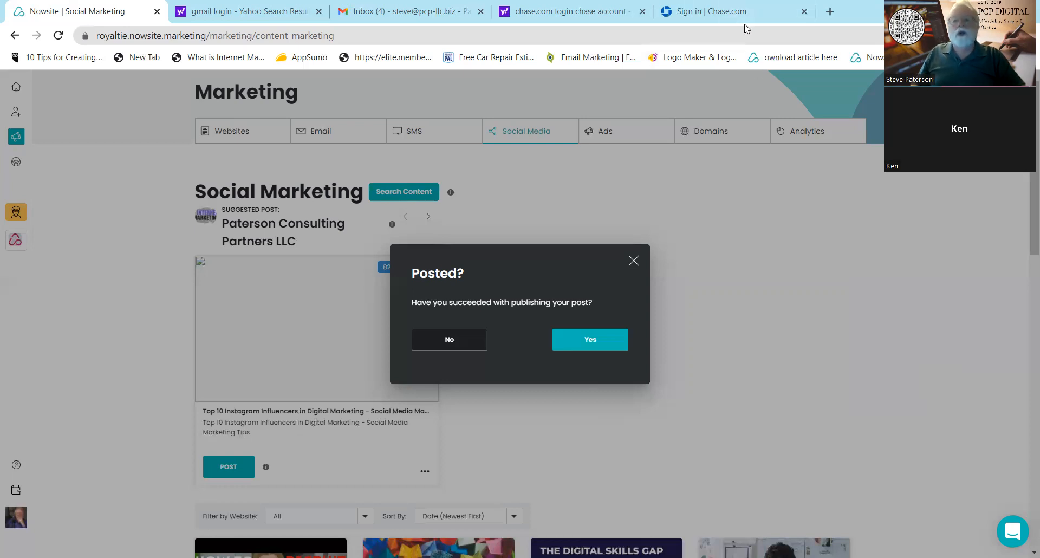
{"action": "left_click", "coordinate": [593, 348]}
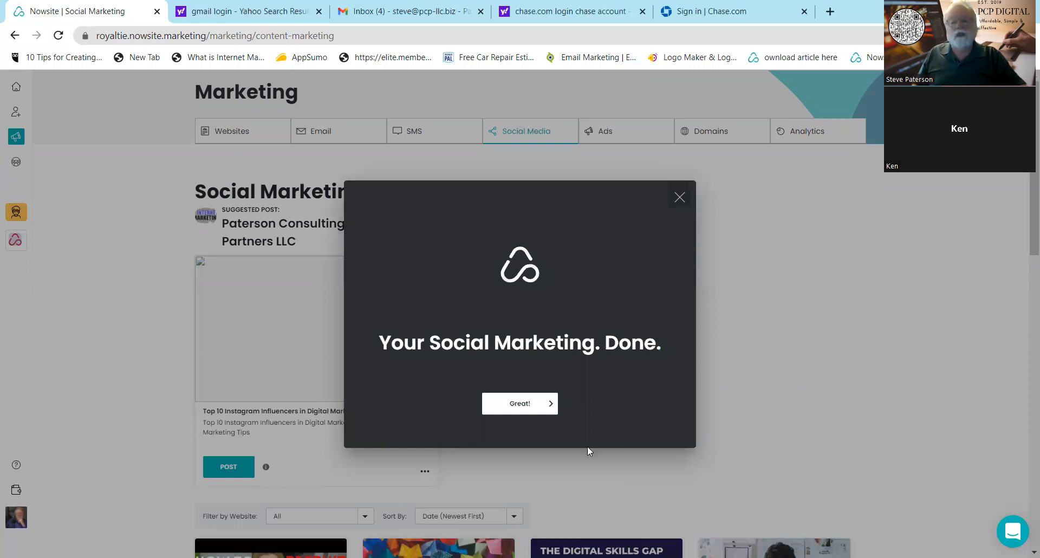
Acknowledge the finished social marketing and email the same content to the followers.
{"action": "left_click", "coordinate": [533, 410]}
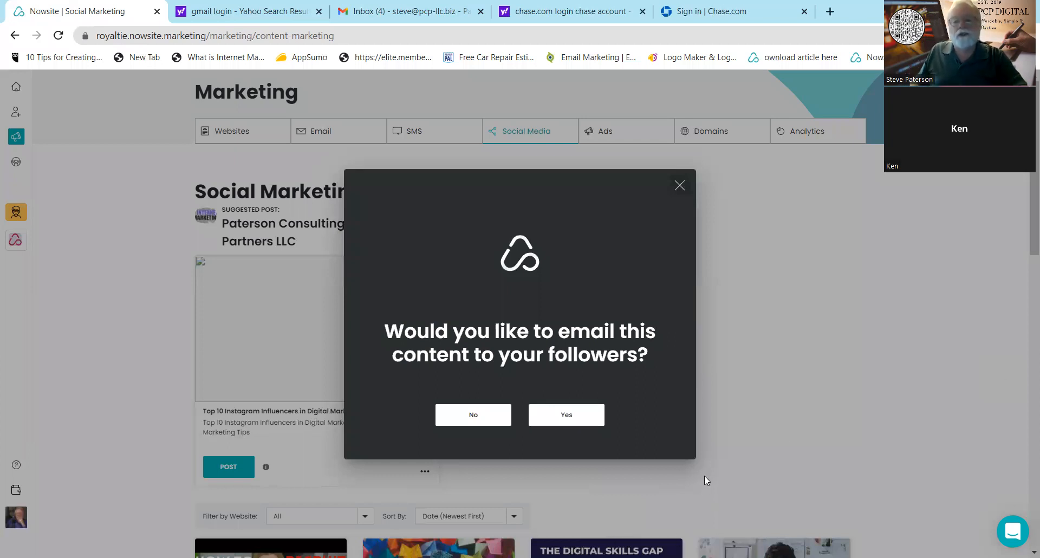
{"action": "left_click", "coordinate": [567, 415]}
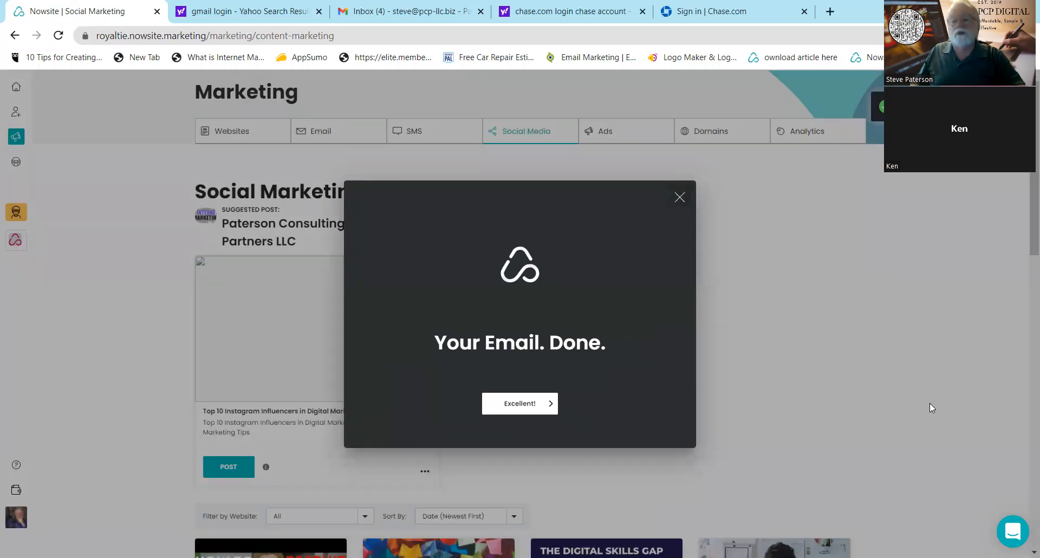
{"action": "left_click", "coordinate": [535, 405]}
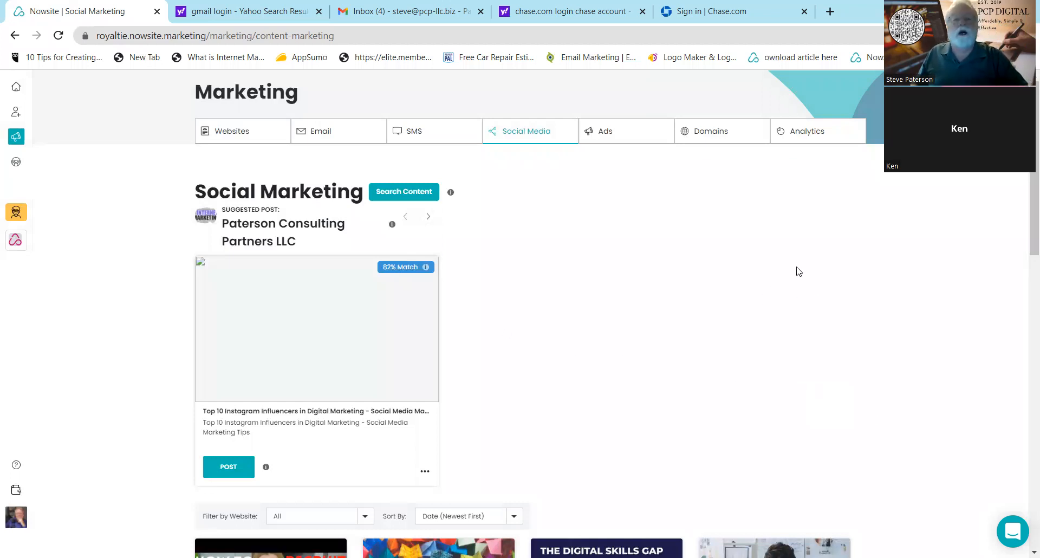
Open the Paterson Consulting Partners LLC contact list and examine its subscribers and the options available for a single contact.
{"action": "left_click", "coordinate": [16, 113]}
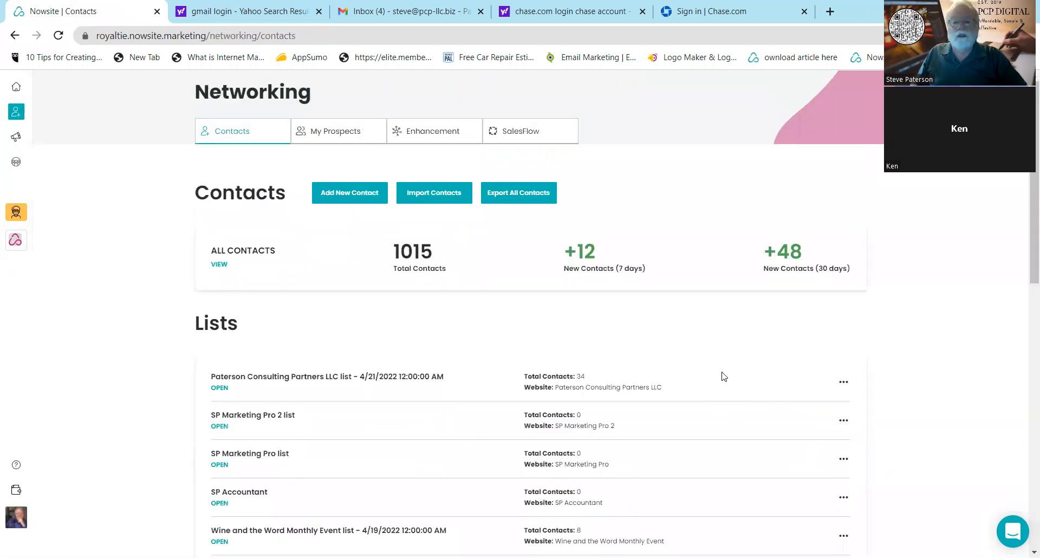
{"action": "left_click", "coordinate": [220, 388]}
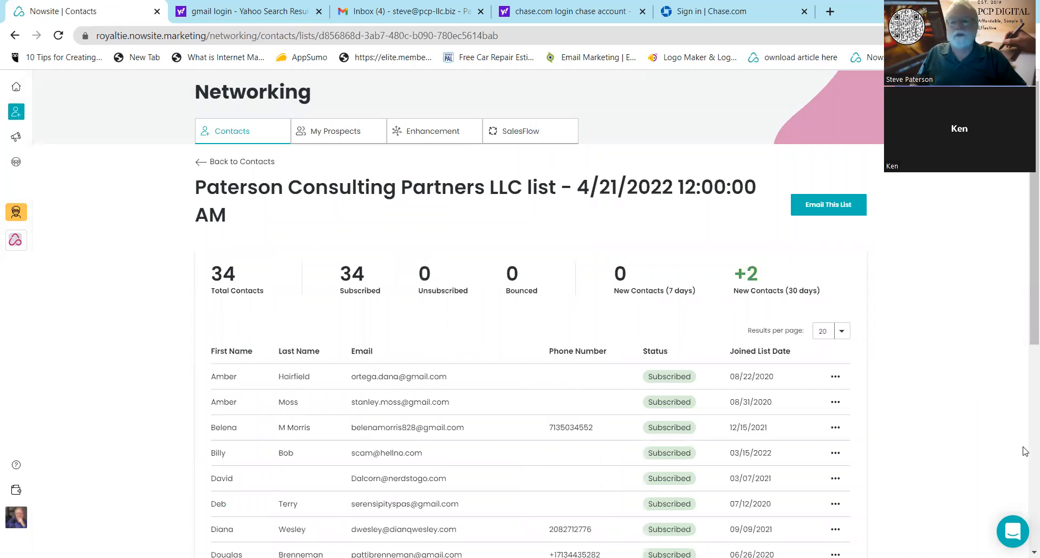
{"action": "scroll", "coordinate": [1024, 433], "scroll_direction": "down", "scroll_amount": 2}
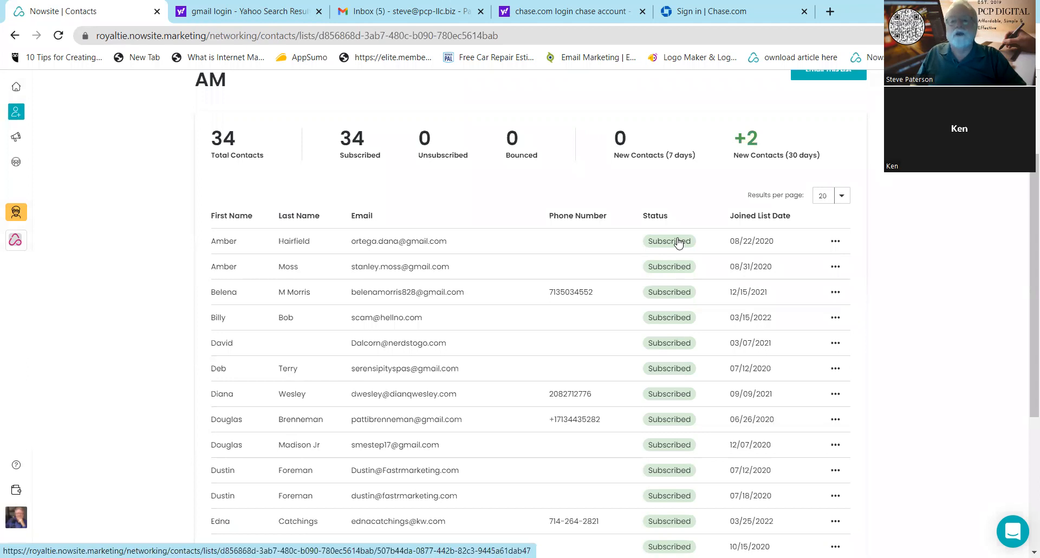
{"action": "left_click", "coordinate": [836, 243]}
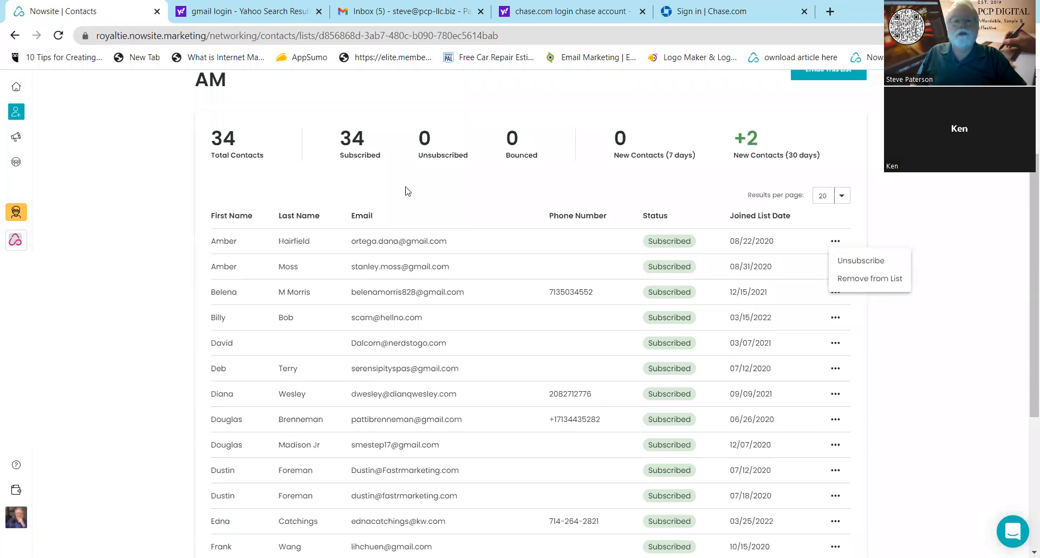
{"action": "left_click", "coordinate": [95, 147]}
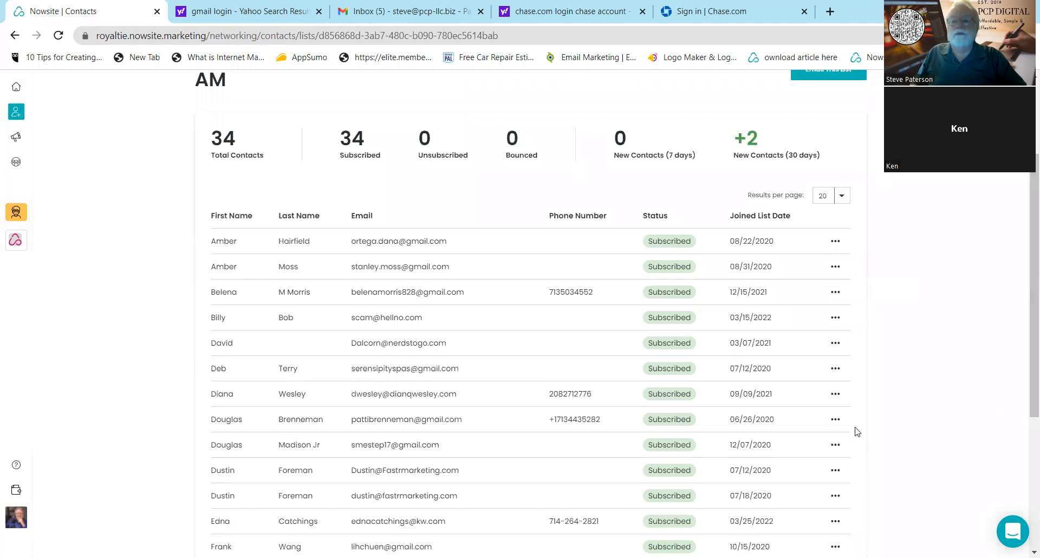
{"action": "scroll", "coordinate": [855, 431], "scroll_direction": "down", "scroll_amount": 1}
{"action": "scroll", "coordinate": [854, 408], "scroll_direction": "down", "scroll_amount": 4}
{"action": "scroll", "coordinate": [854, 409], "scroll_direction": "up", "scroll_amount": 8}
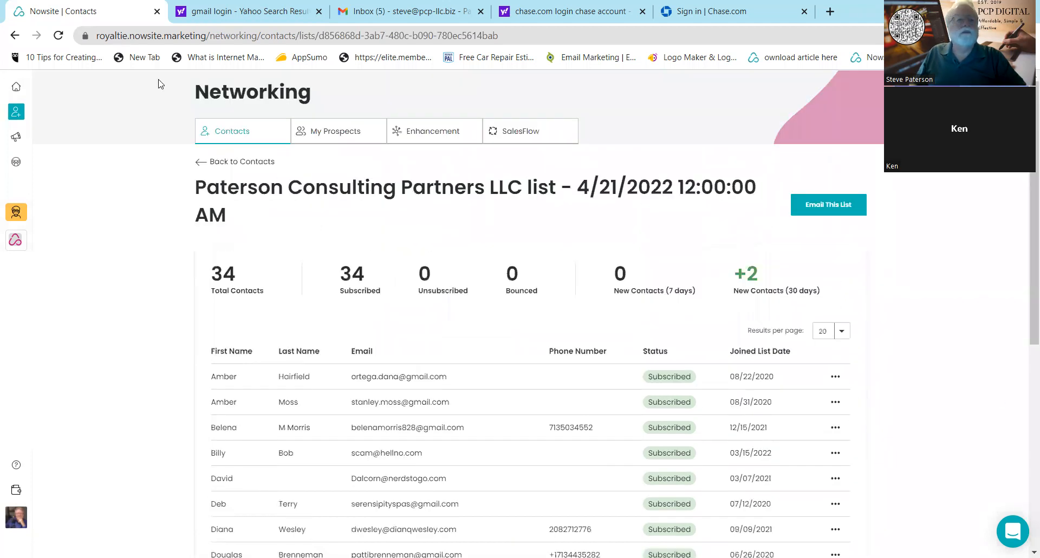
Return to the Social Marketing page with the suggested post.
{"action": "left_click", "coordinate": [14, 142]}
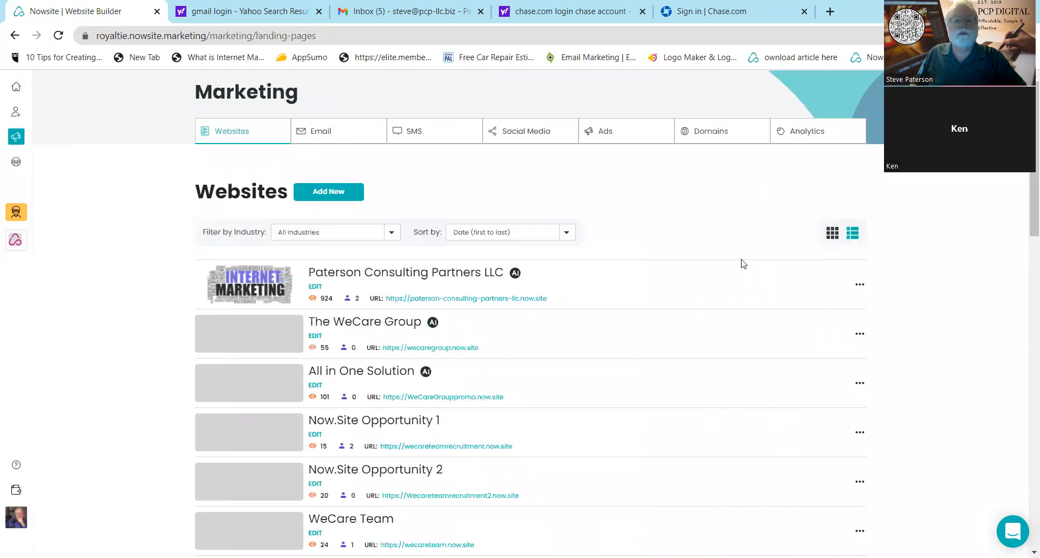
{"action": "left_click", "coordinate": [536, 135]}
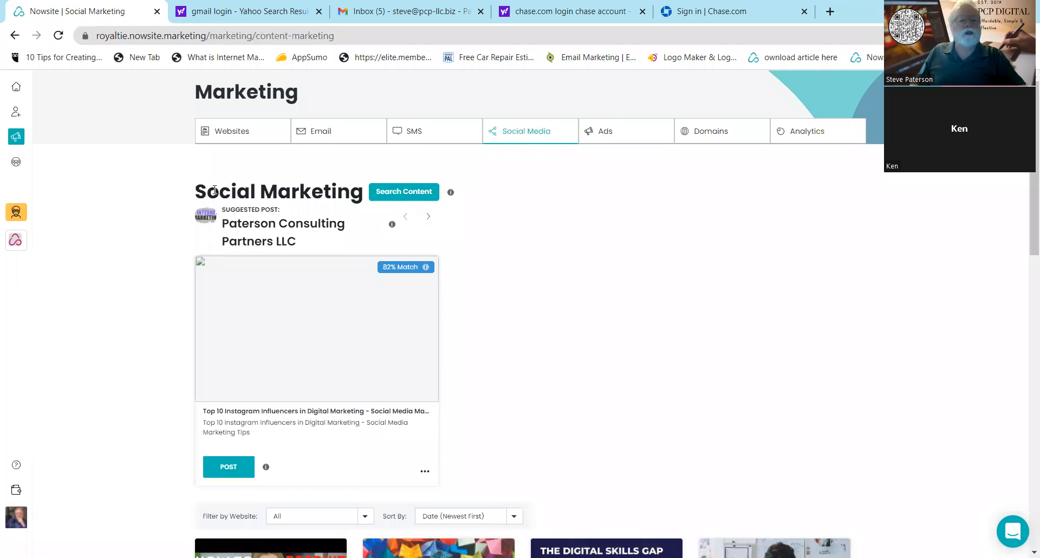
Open the Paterson Consulting Partners LLC website in the Website Builder, examine its Social Media Links settings, and return to the website list.
{"action": "left_click", "coordinate": [248, 136]}
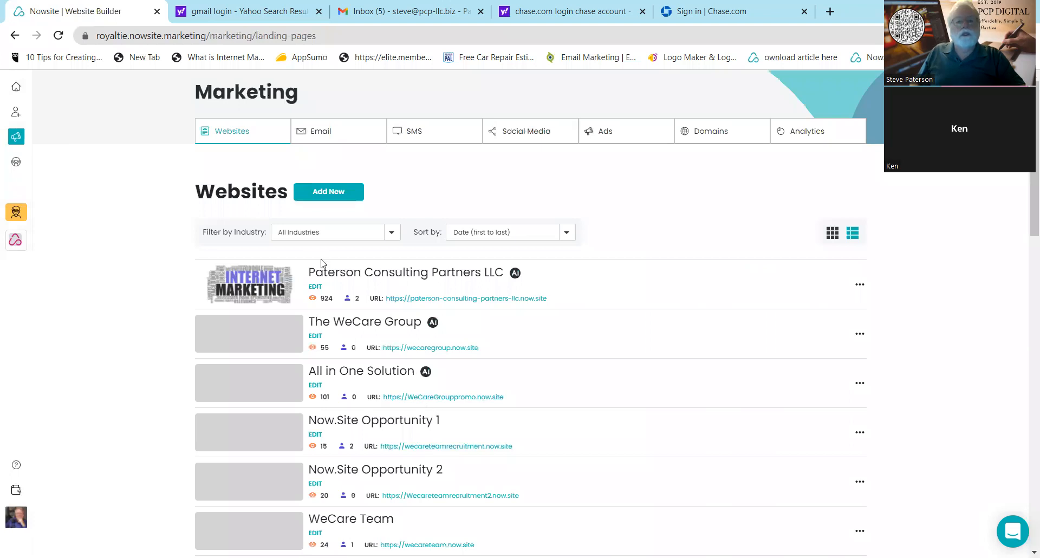
{"action": "left_click", "coordinate": [275, 283]}
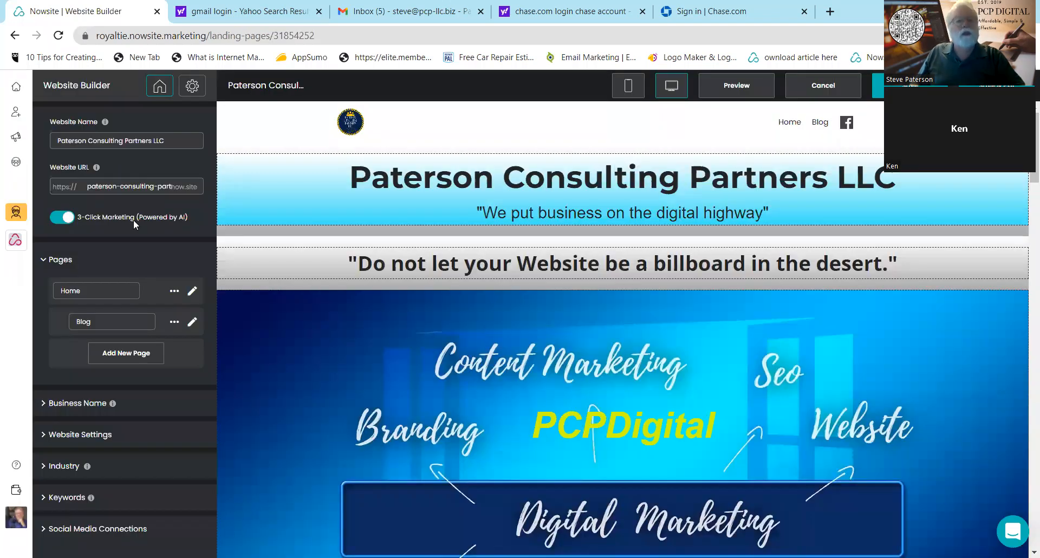
{"action": "left_click", "coordinate": [193, 87]}
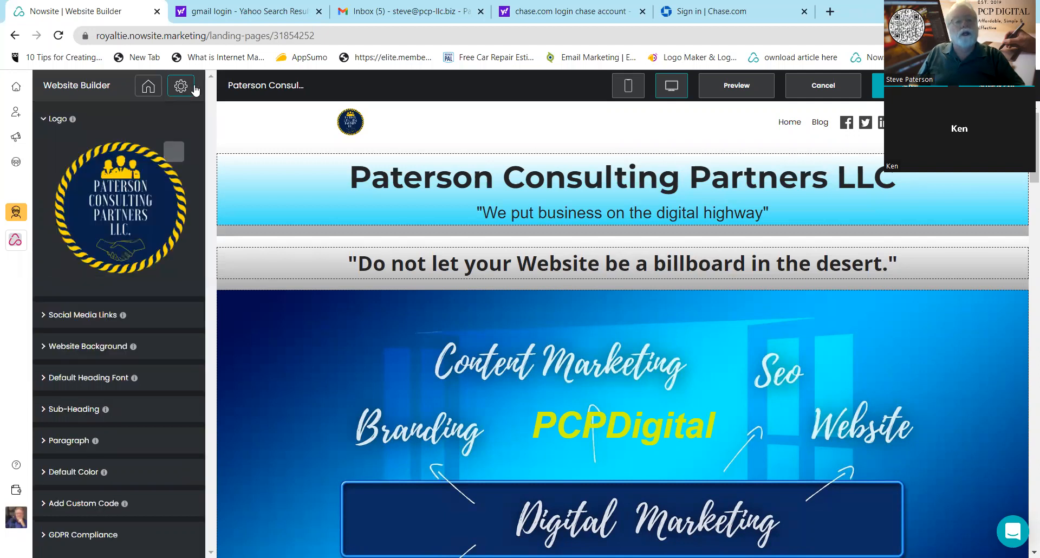
{"action": "left_click", "coordinate": [86, 320]}
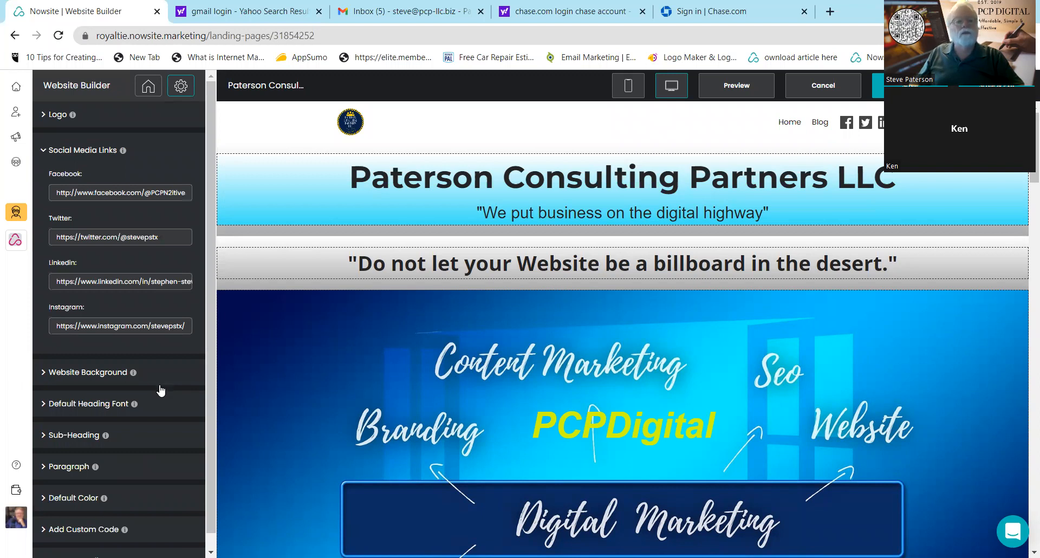
{"action": "left_click", "coordinate": [14, 36]}
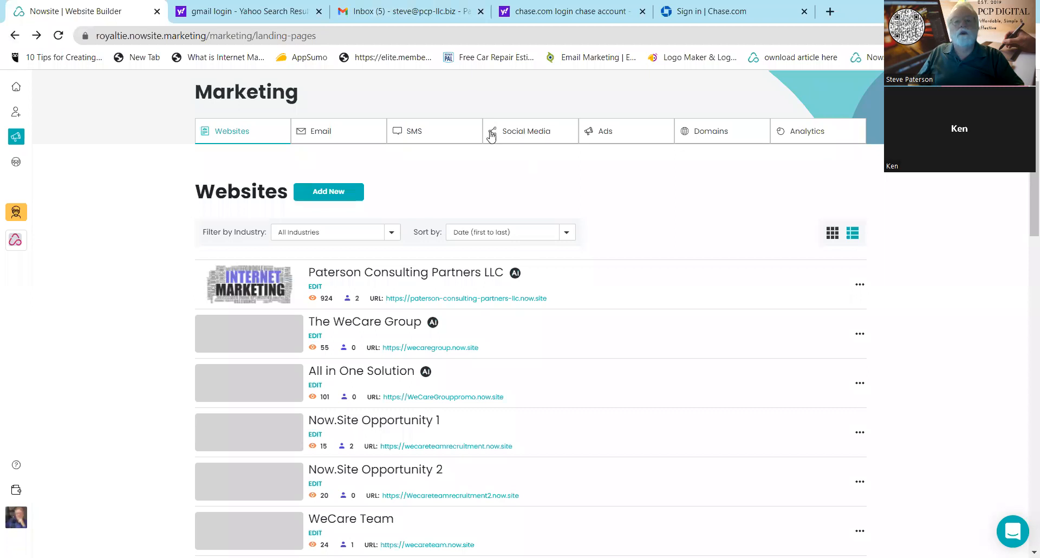
Post The WeCare Group's suggested "Facebook Advertising Tips - How To Reach 100,000 With One Ad" content and add it to the website's blog.
{"action": "left_click", "coordinate": [516, 130]}
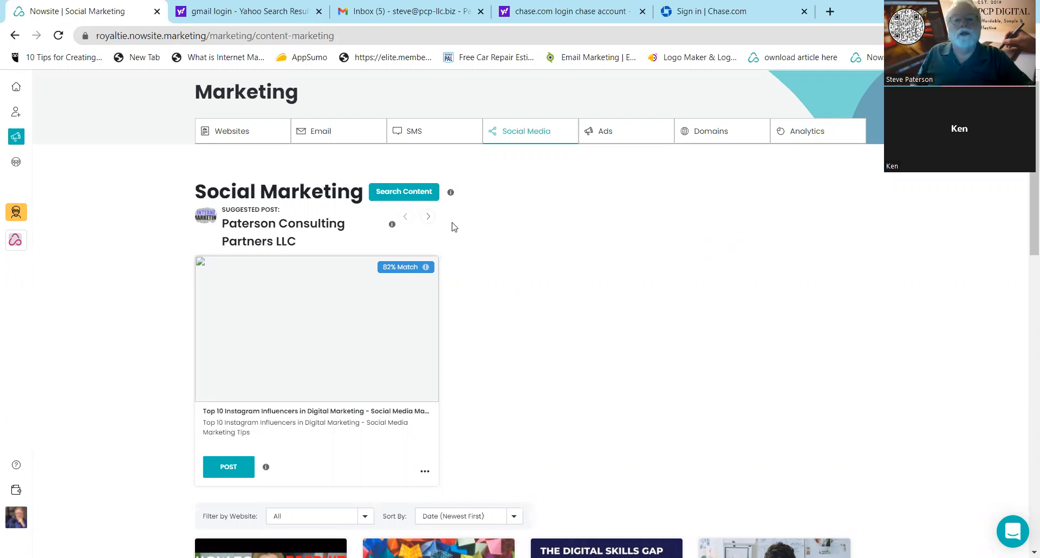
{"action": "left_click", "coordinate": [428, 217]}
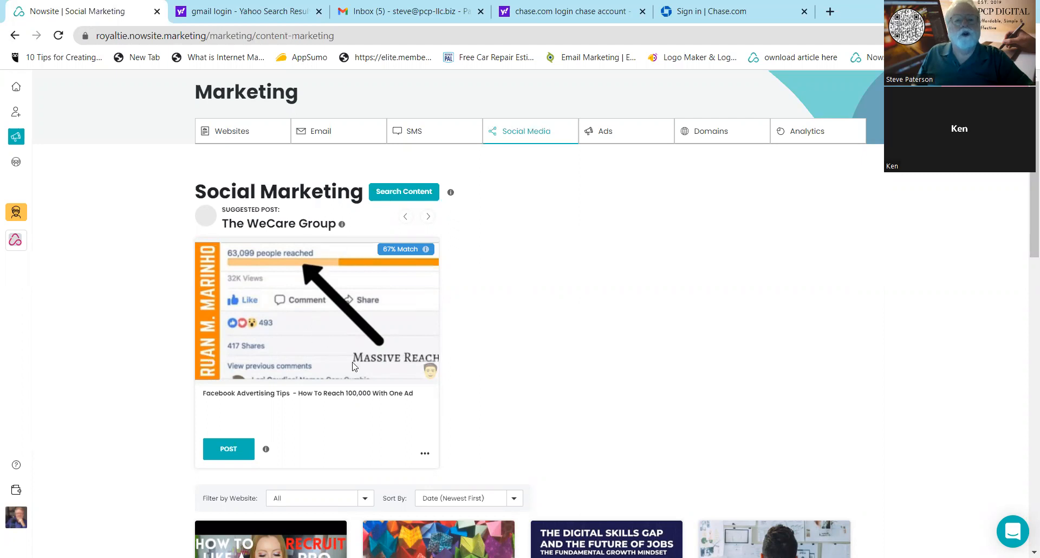
{"action": "left_click", "coordinate": [234, 448]}
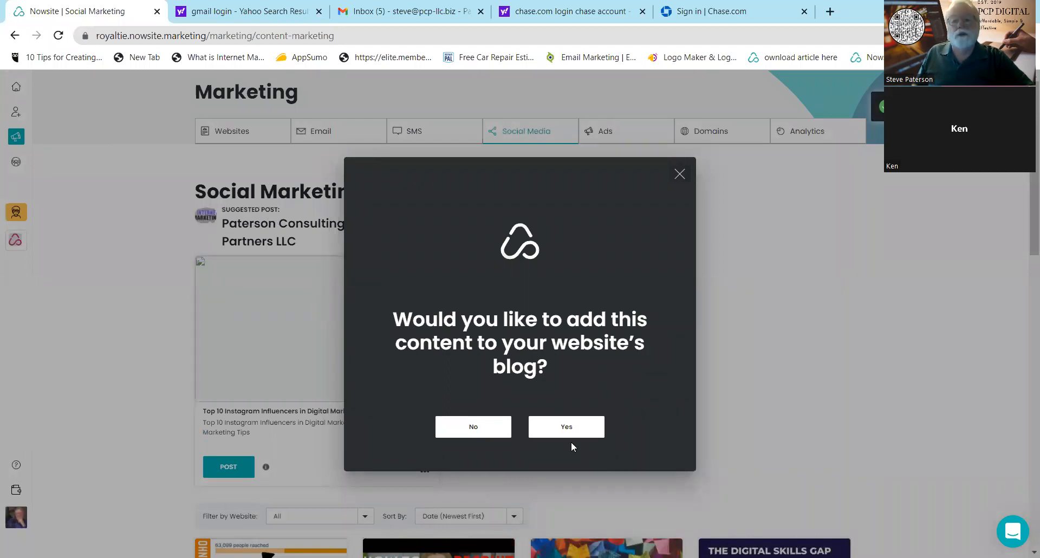
{"action": "left_click", "coordinate": [570, 427]}
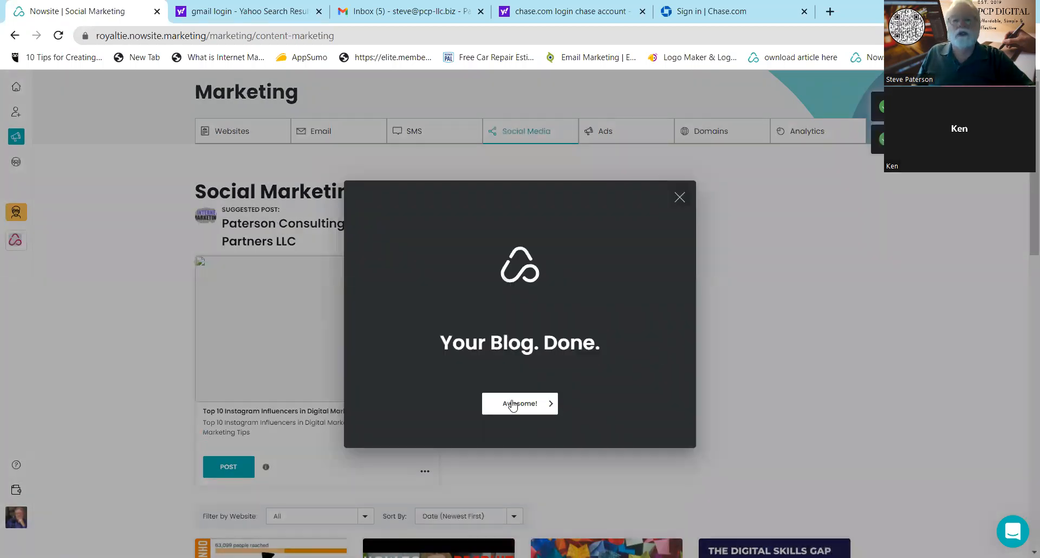
{"action": "left_click", "coordinate": [513, 403]}
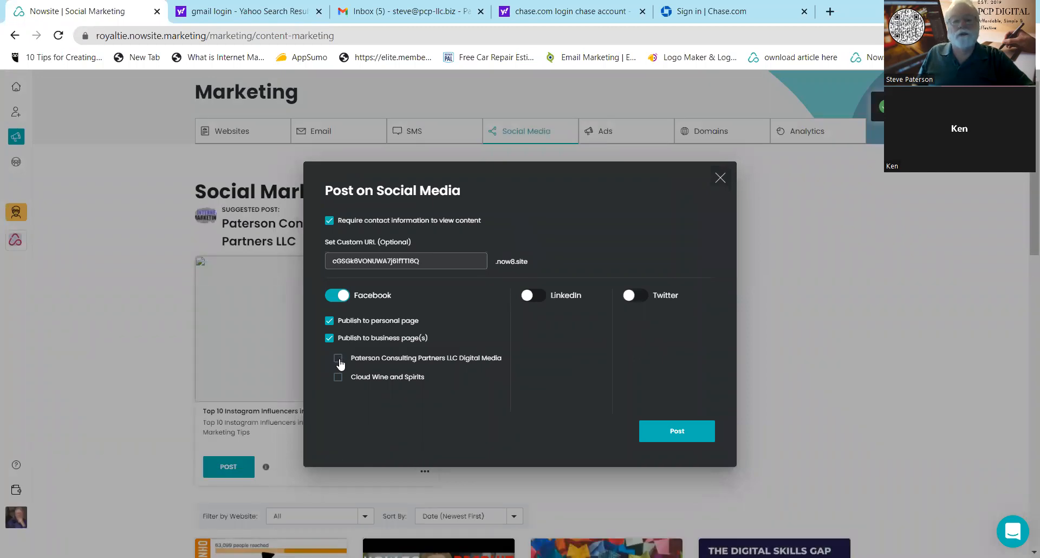
{"action": "left_click", "coordinate": [338, 359]}
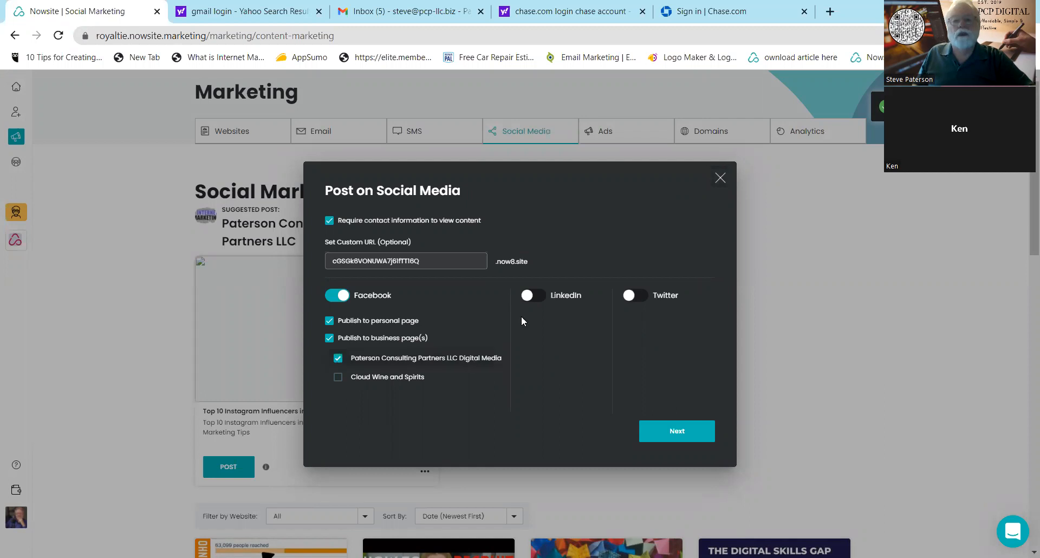
{"action": "left_click", "coordinate": [542, 296]}
{"action": "left_click", "coordinate": [643, 298]}
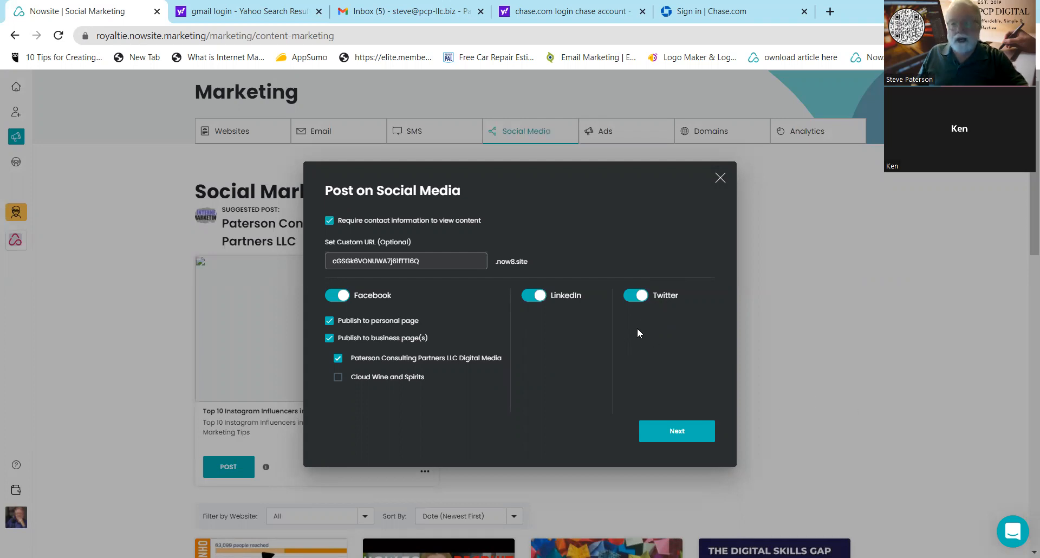
{"action": "left_click", "coordinate": [686, 433]}
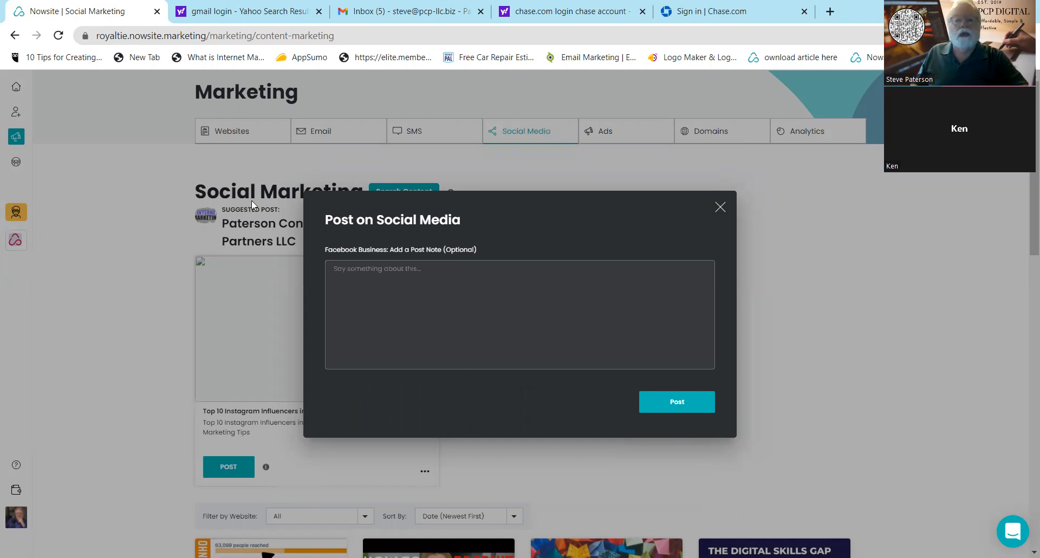
{"action": "left_click", "coordinate": [14, 38]}
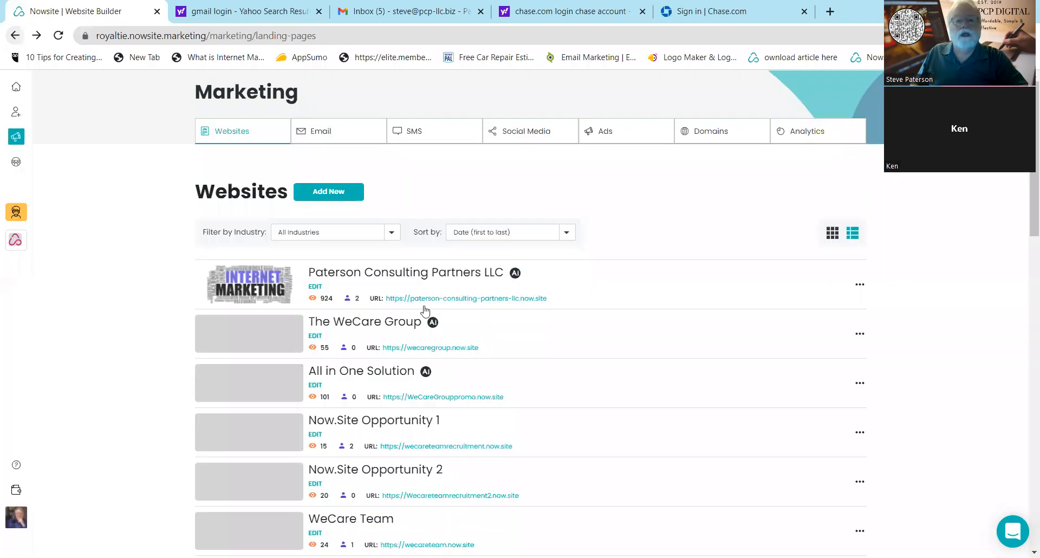
{"action": "left_click", "coordinate": [534, 136]}
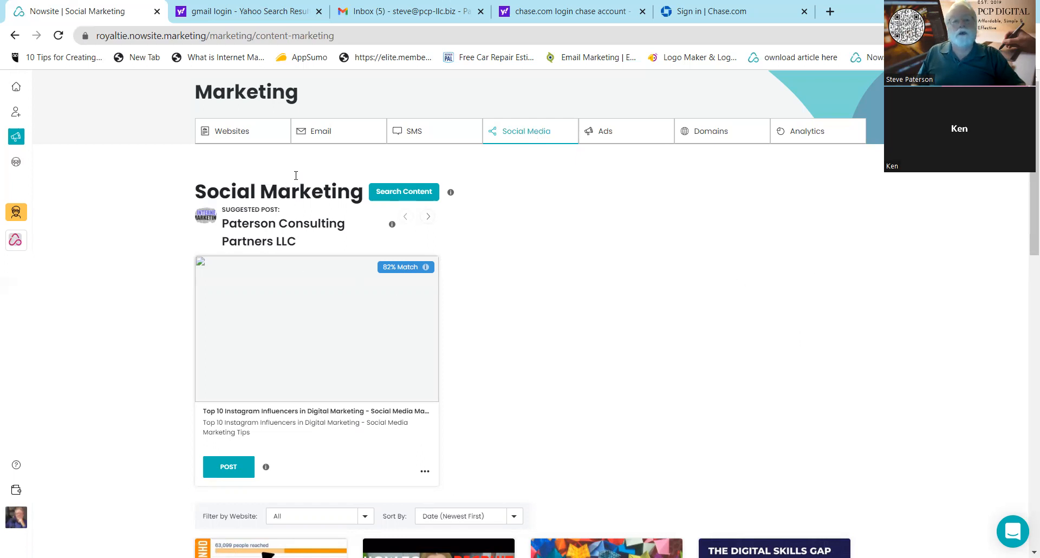
Filter the email campaigns to newsletters and open the Paterson Consulting Partners LLC newsletter's template in the Email Builder.
{"action": "left_click", "coordinate": [327, 133]}
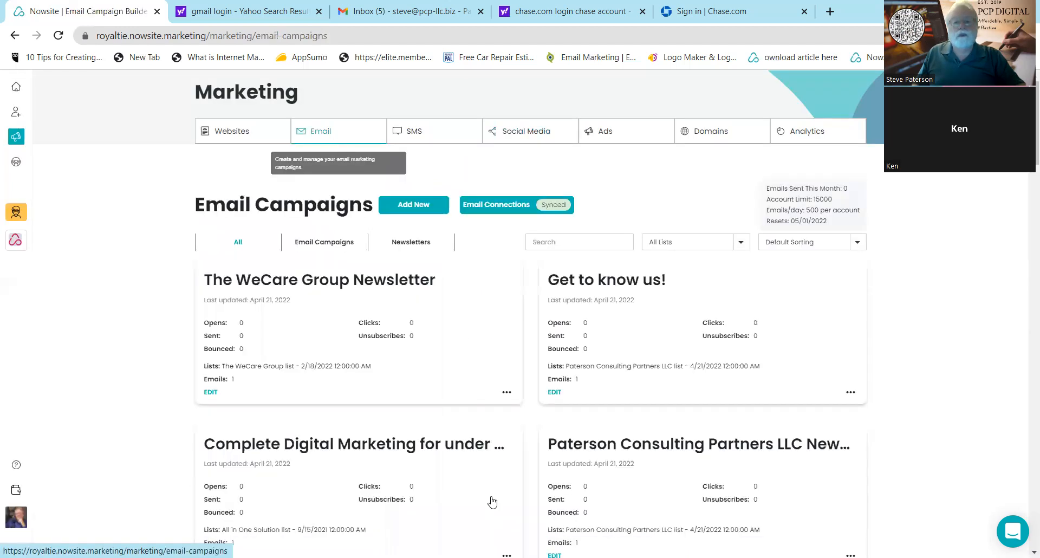
{"action": "left_click", "coordinate": [420, 243]}
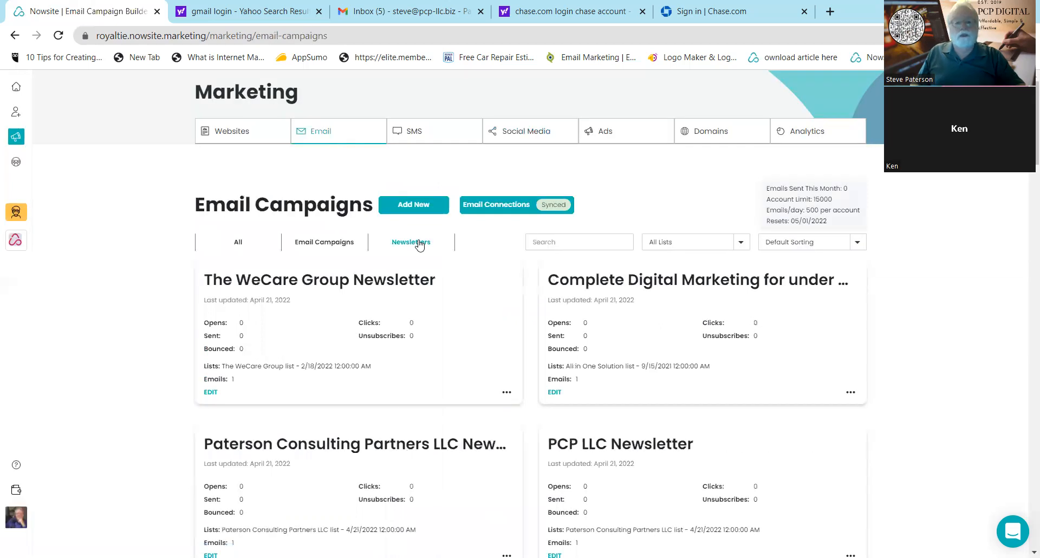
{"action": "scroll", "coordinate": [313, 442], "scroll_direction": "down", "scroll_amount": 5}
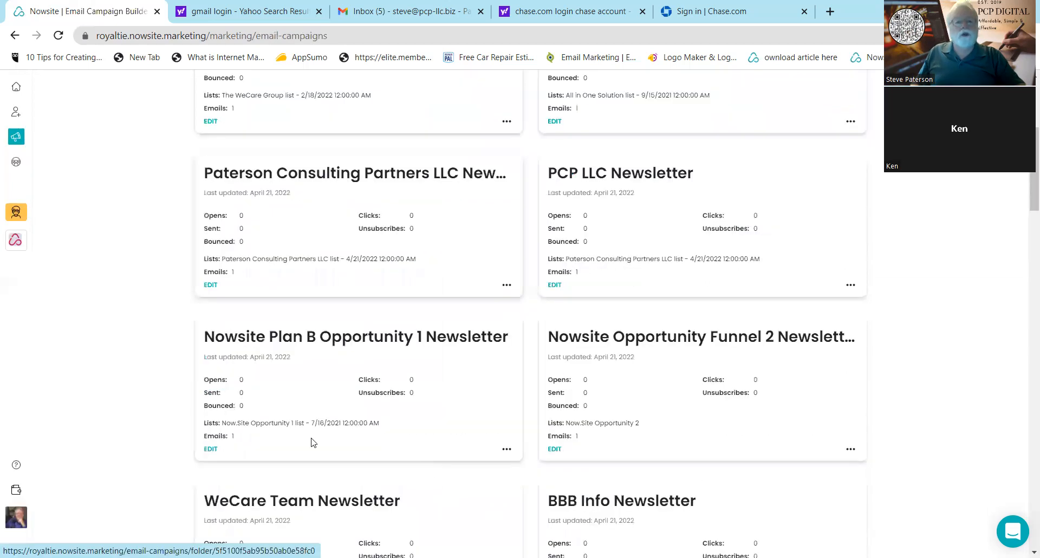
{"action": "left_click", "coordinate": [211, 286]}
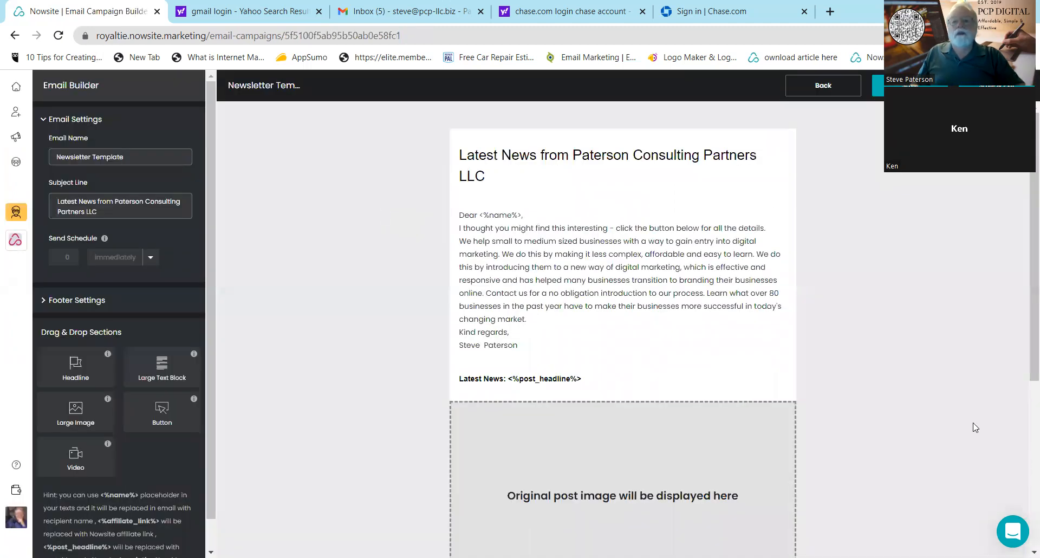
Examine the newsletter template's greeting text, post headline, image placeholder, post description and closing section.
{"action": "scroll", "coordinate": [972, 424], "scroll_direction": "down", "scroll_amount": 3}
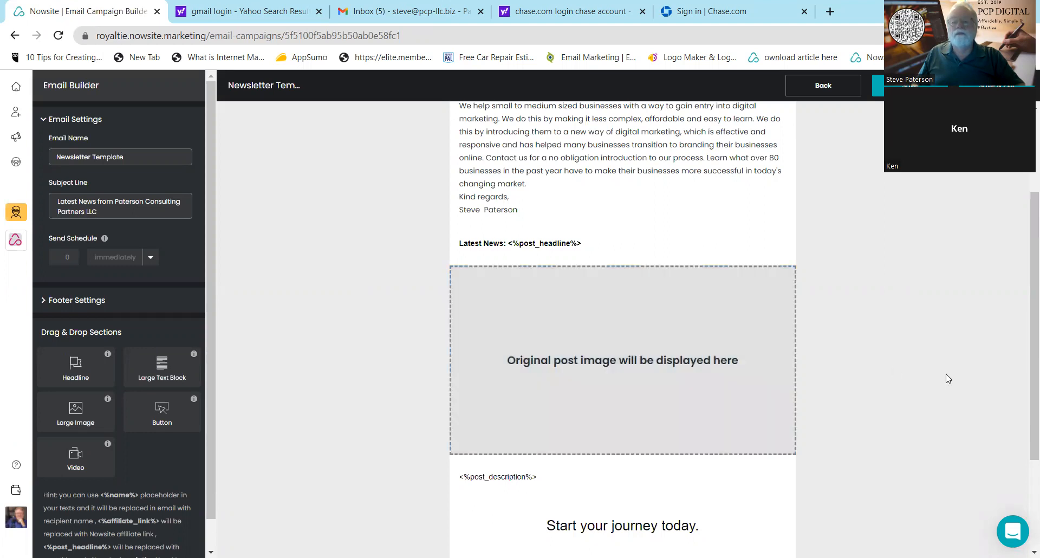
{"action": "scroll", "coordinate": [947, 379], "scroll_direction": "up", "scroll_amount": 3}
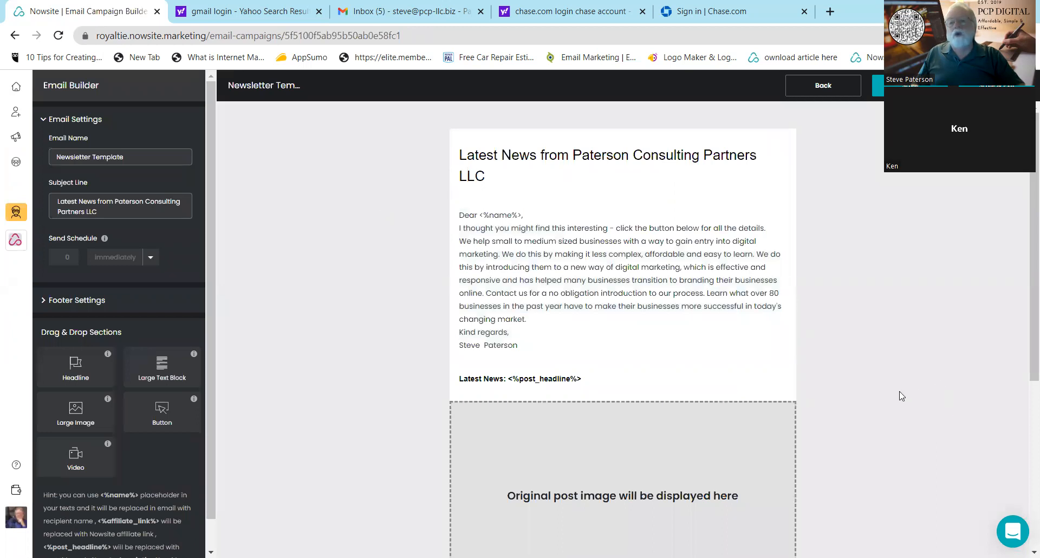
{"action": "scroll", "coordinate": [633, 348], "scroll_direction": "down", "scroll_amount": 3}
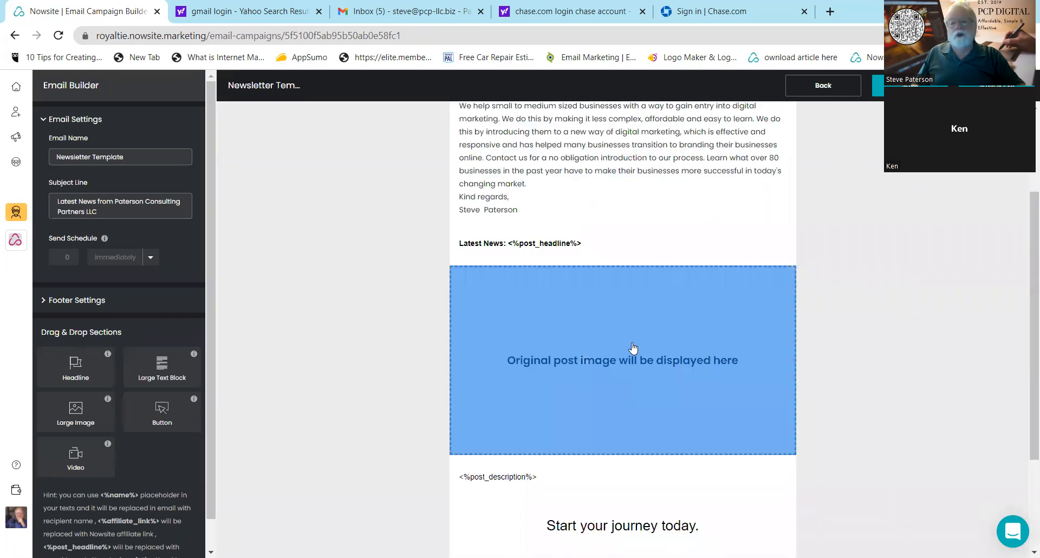
{"action": "scroll", "coordinate": [967, 410], "scroll_direction": "up", "scroll_amount": 3}
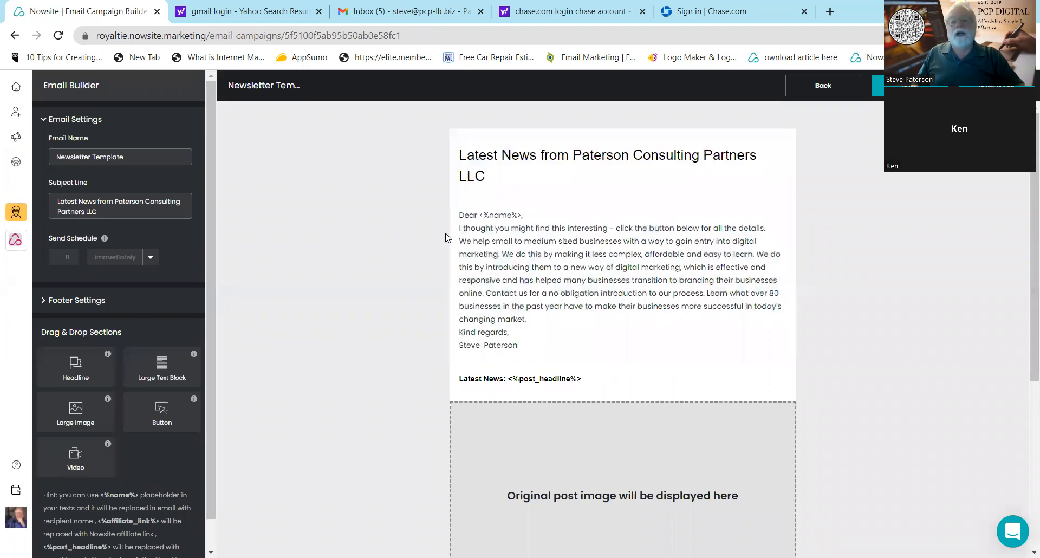
{"action": "left_click", "coordinate": [512, 218]}
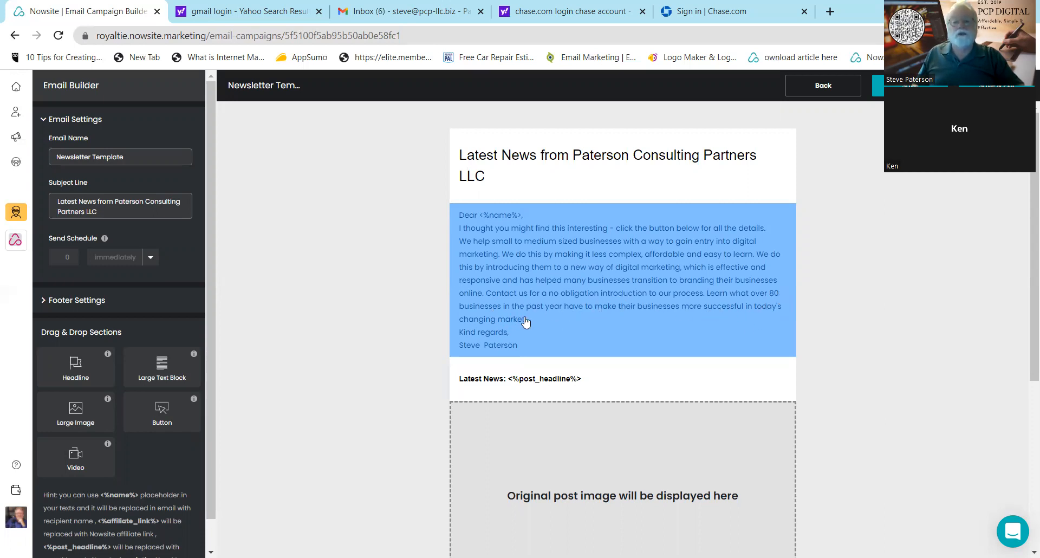
{"action": "scroll", "coordinate": [702, 314], "scroll_direction": "down", "scroll_amount": 4}
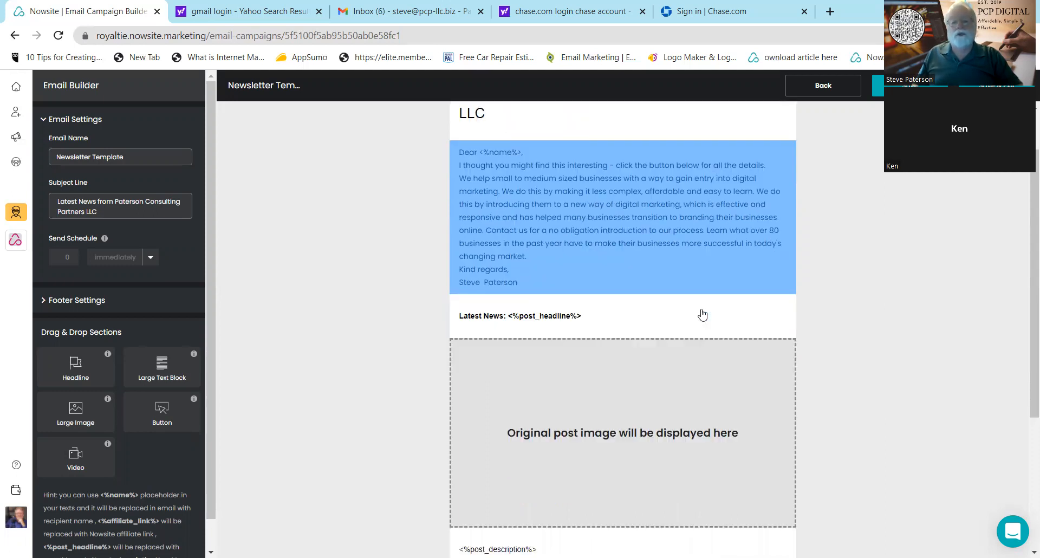
{"action": "scroll", "coordinate": [703, 315], "scroll_direction": "down", "scroll_amount": 2}
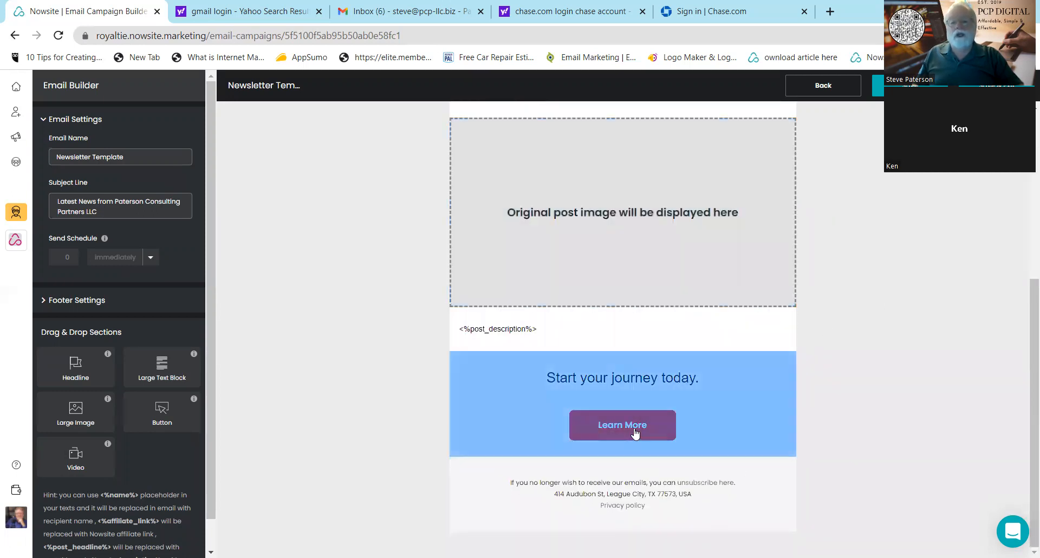
Open the settings of the template's Learn More button section and review them alongside the rest of the newsletter.
{"action": "left_click", "coordinate": [634, 429]}
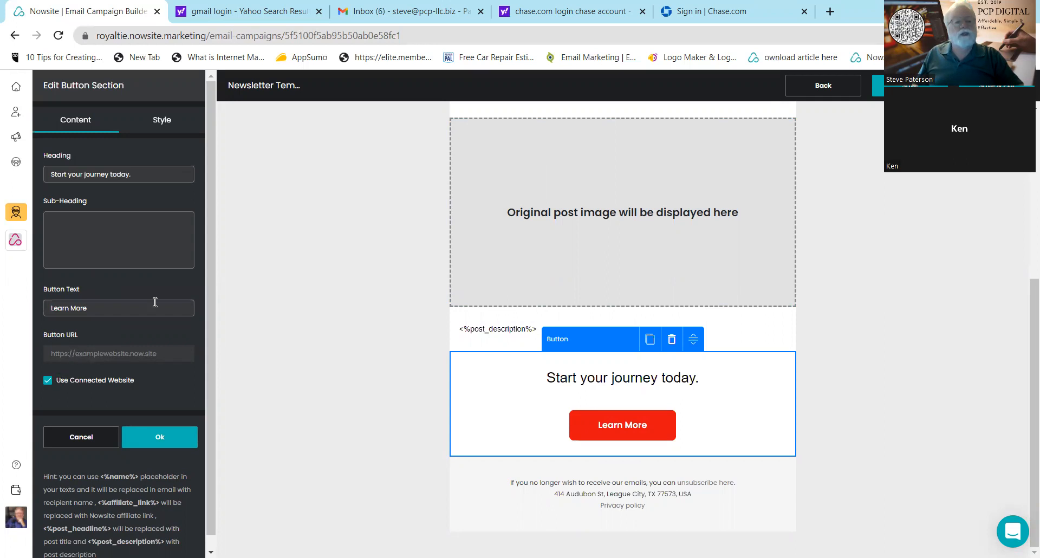
{"action": "scroll", "coordinate": [552, 271], "scroll_direction": "up", "scroll_amount": 5}
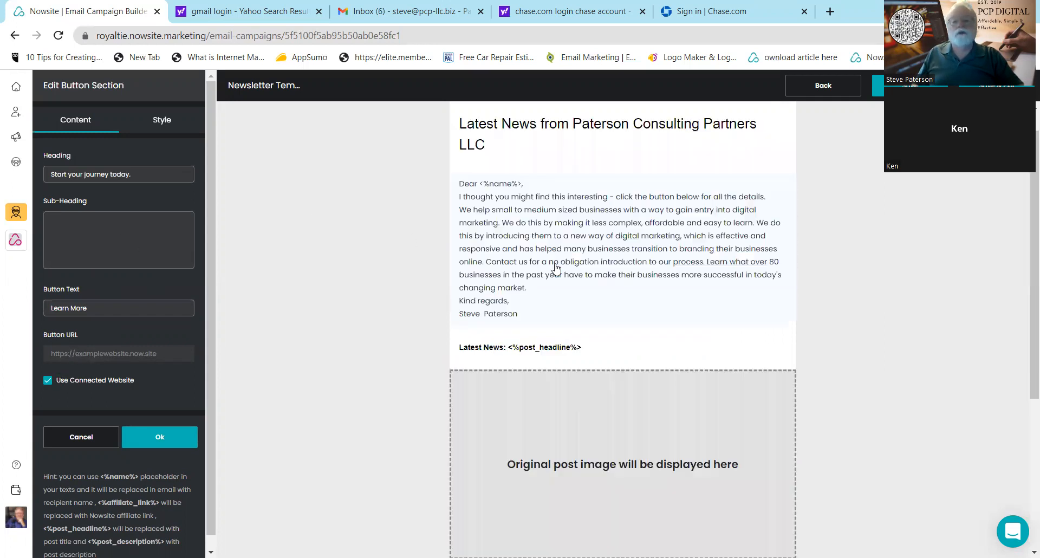
{"action": "scroll", "coordinate": [555, 266], "scroll_direction": "up", "scroll_amount": 1}
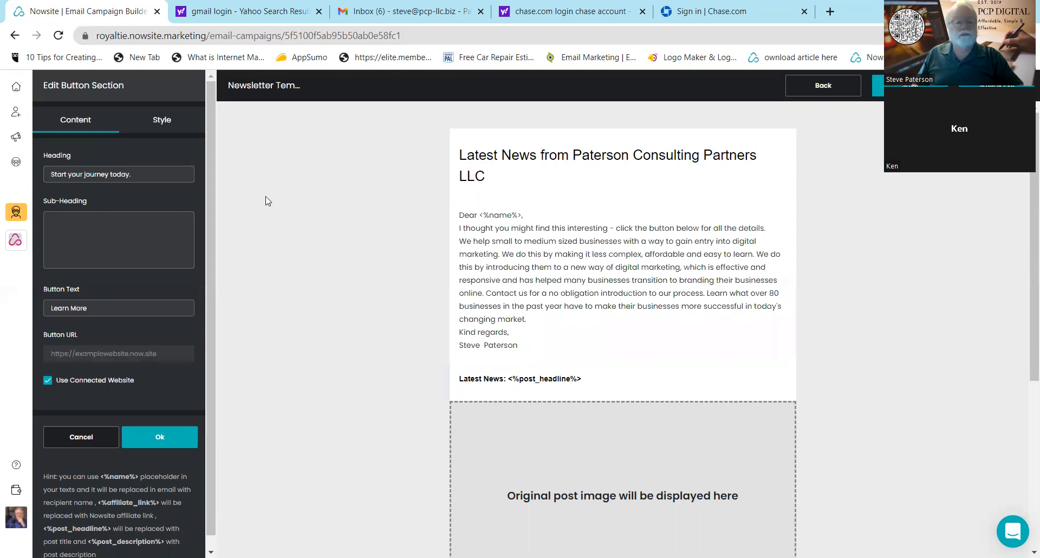
Leave the newsletter template without saving its changes, and save and close the Paterson Consulting Partners LLC newsletter campaign.
{"action": "left_click", "coordinate": [14, 36]}
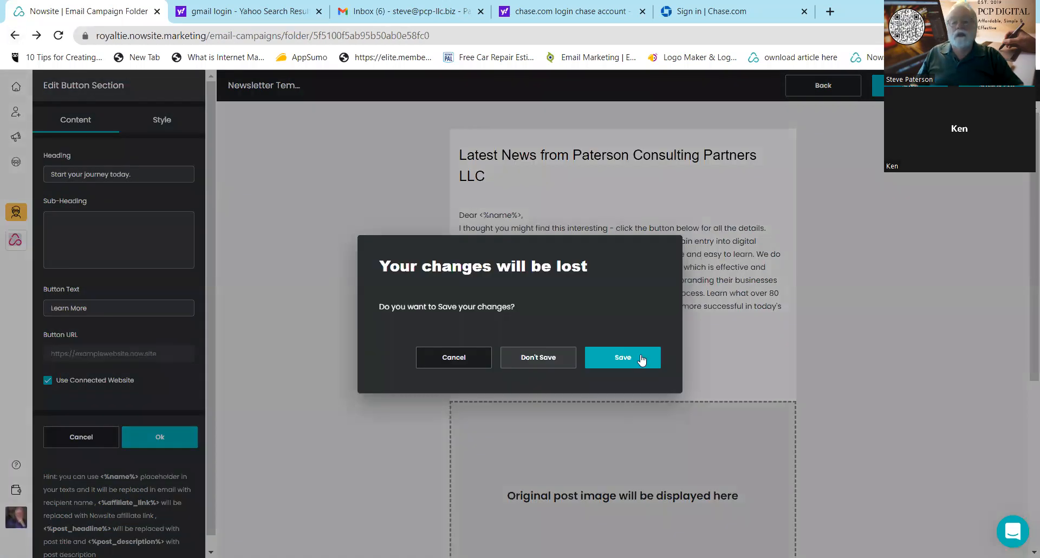
{"action": "left_click", "coordinate": [642, 360]}
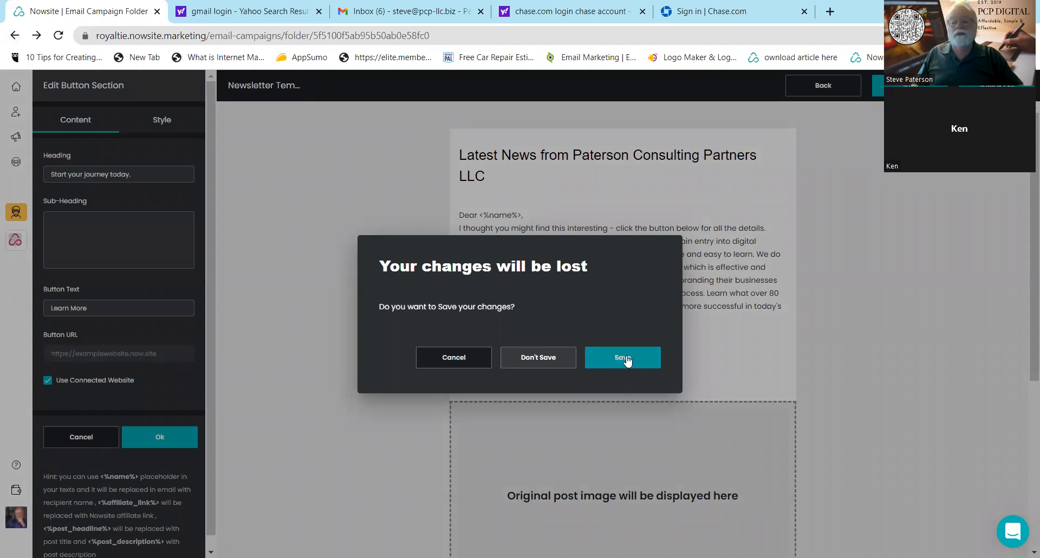
{"action": "left_click", "coordinate": [531, 358]}
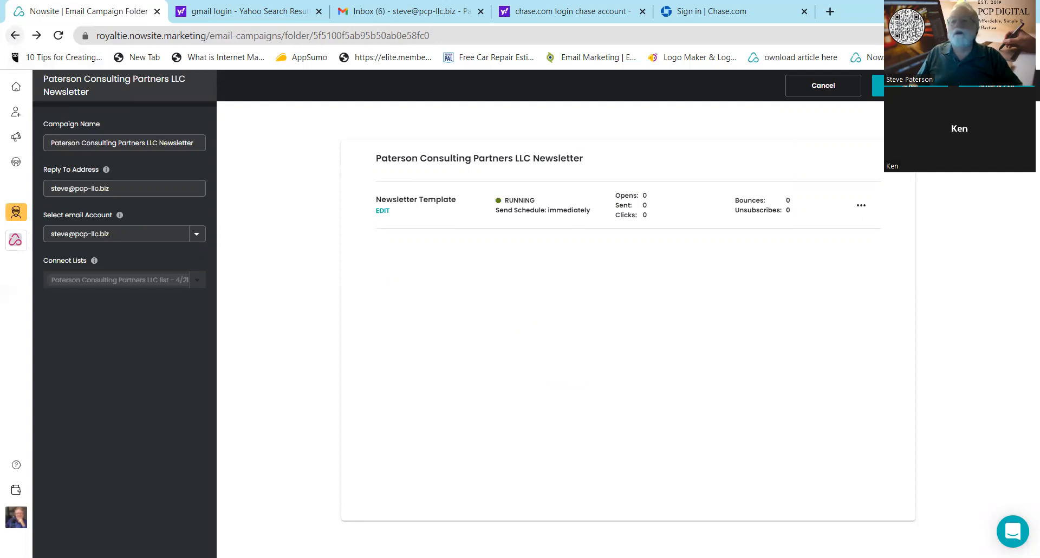
{"action": "left_click", "coordinate": [996, 86]}
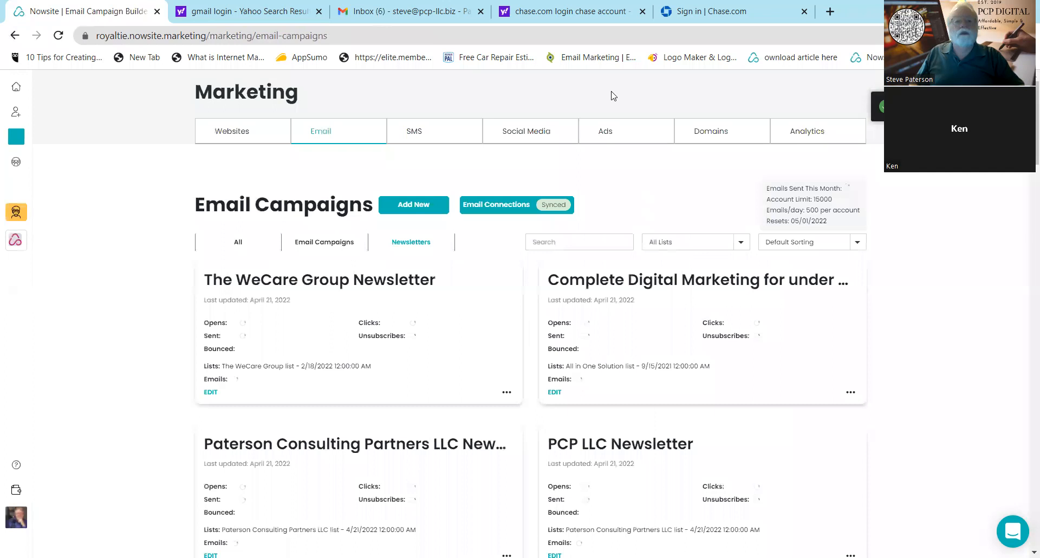
Open the Paterson Consulting Partners LLC website in the Website Builder from the website list.
{"action": "left_click", "coordinate": [244, 139]}
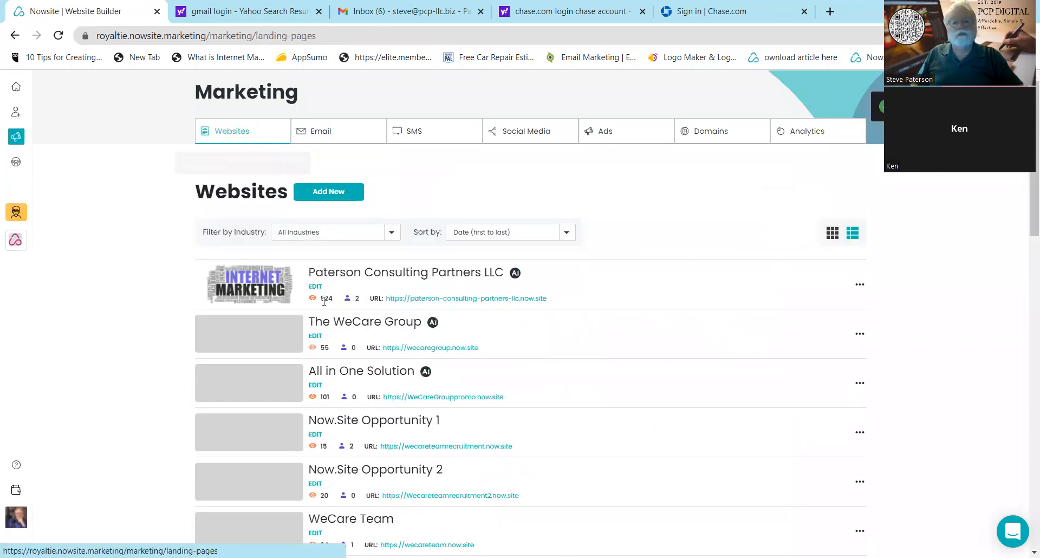
{"action": "left_click", "coordinate": [257, 275]}
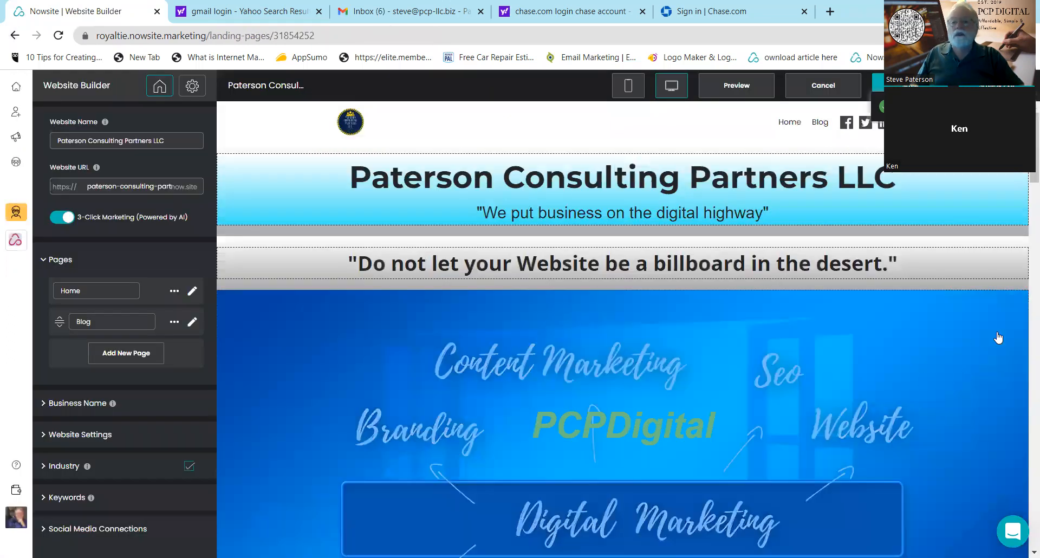
Examine the website's home page from the Digital Marketing banner through the appointment request form to the Get To Know Us video.
{"action": "scroll", "coordinate": [988, 328], "scroll_direction": "down", "scroll_amount": 4}
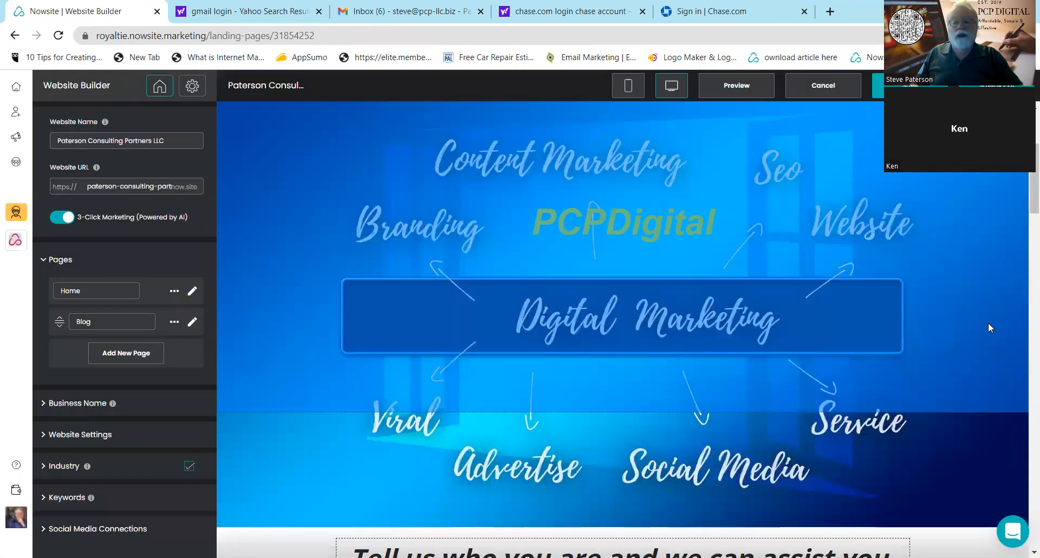
{"action": "scroll", "coordinate": [988, 328], "scroll_direction": "down", "scroll_amount": 7}
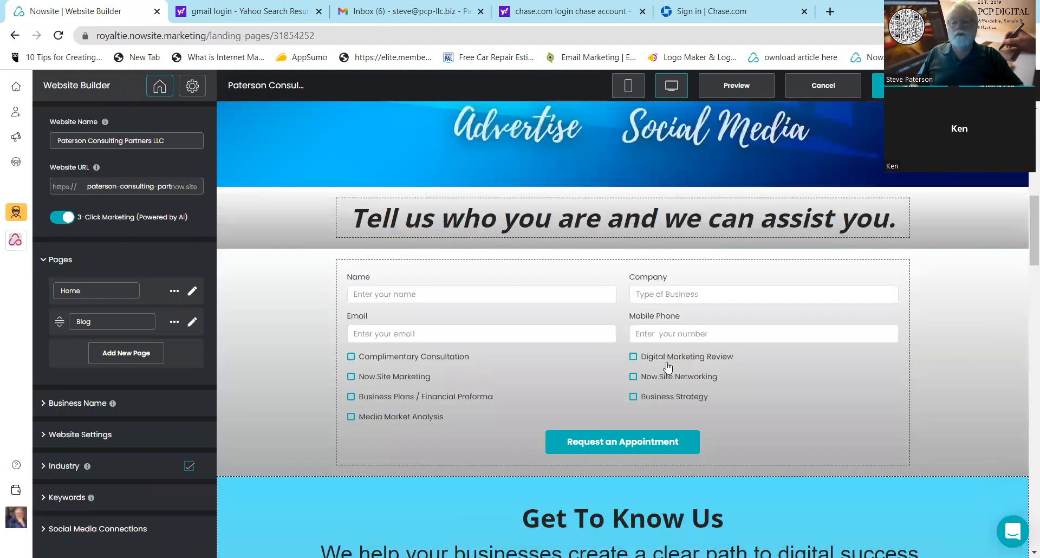
{"action": "scroll", "coordinate": [758, 395], "scroll_direction": "down", "scroll_amount": 4}
{"action": "scroll", "coordinate": [953, 393], "scroll_direction": "down", "scroll_amount": 3}
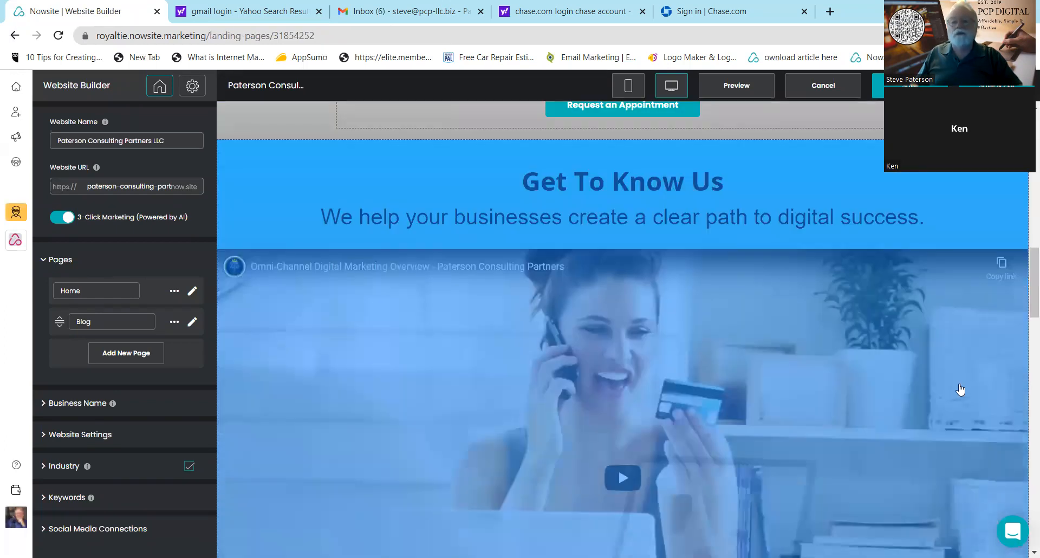
{"action": "scroll", "coordinate": [962, 387], "scroll_direction": "down", "scroll_amount": 4}
{"action": "scroll", "coordinate": [962, 385], "scroll_direction": "down", "scroll_amount": 4}
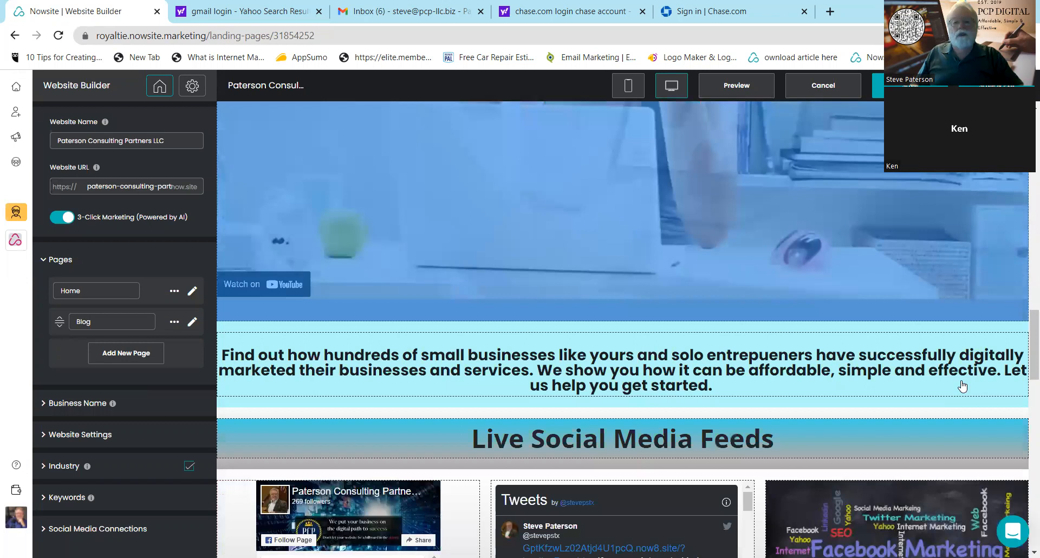
Review the Live Social Media Feeds section with its embedded Facebook and Twitter feeds.
{"action": "scroll", "coordinate": [962, 386], "scroll_direction": "down", "scroll_amount": 8}
{"action": "scroll", "coordinate": [650, 303], "scroll_direction": "up", "scroll_amount": 3}
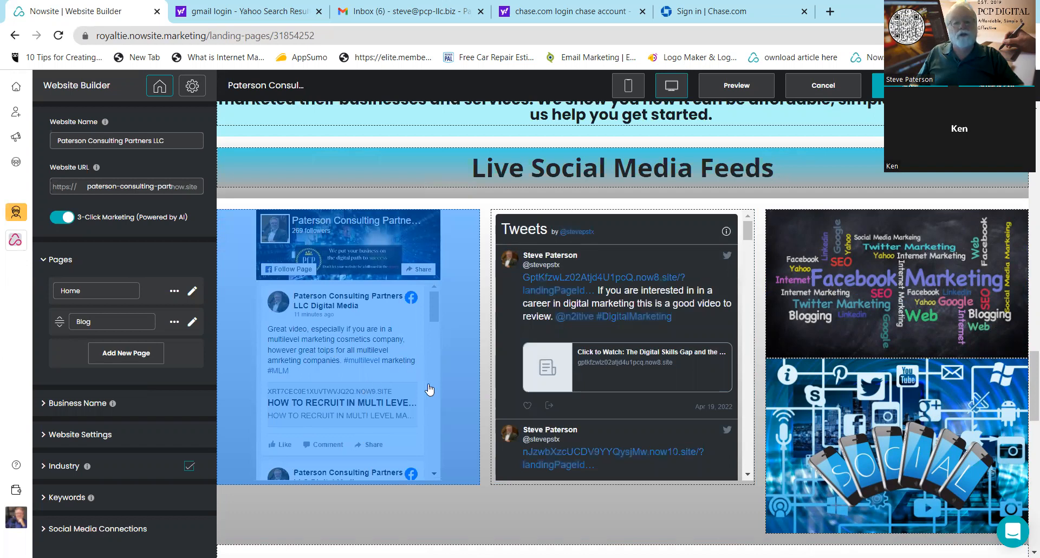
{"action": "scroll", "coordinate": [363, 353], "scroll_direction": "down", "scroll_amount": 2}
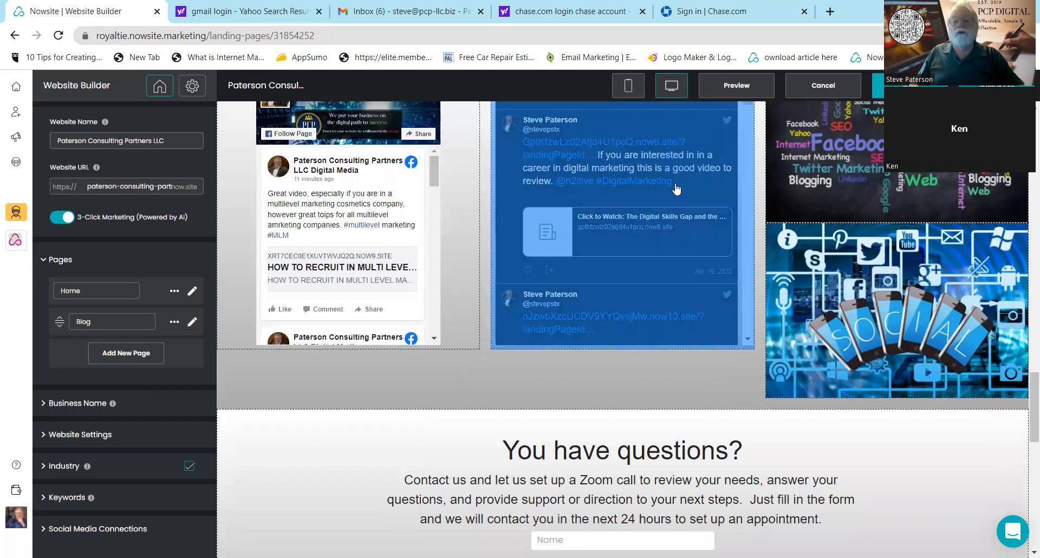
{"action": "scroll", "coordinate": [689, 187], "scroll_direction": "up", "scroll_amount": 2}
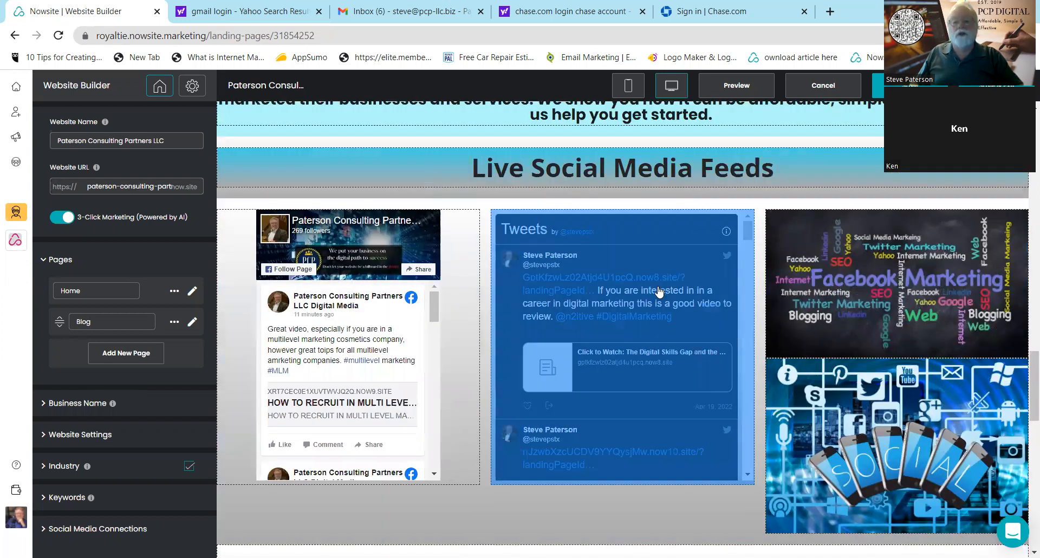
{"action": "scroll", "coordinate": [687, 313], "scroll_direction": "down", "scroll_amount": 1}
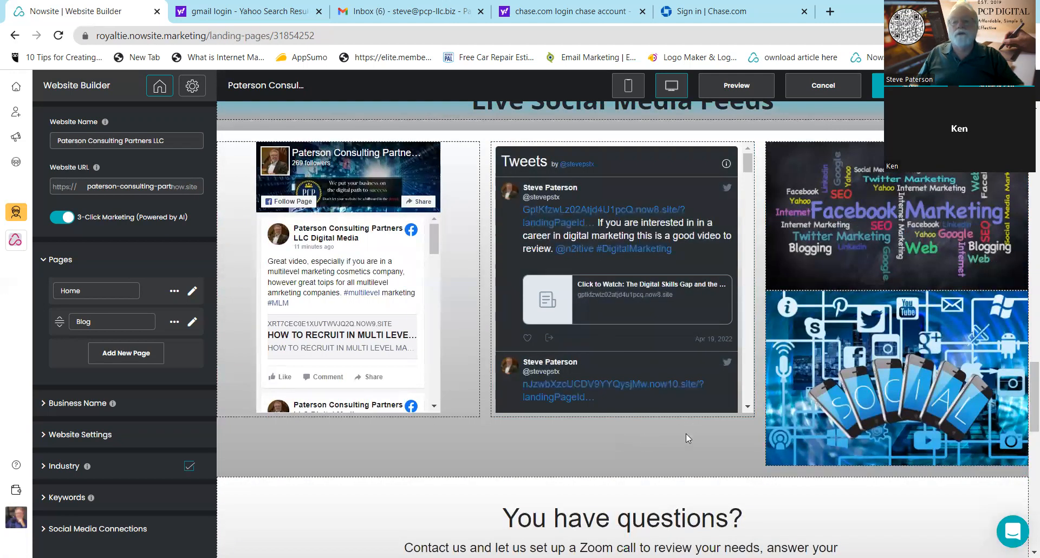
Review the home page's questions form, partner logos and footer contact details, and return to the start of the page.
{"action": "scroll", "coordinate": [697, 431], "scroll_direction": "down", "scroll_amount": 6}
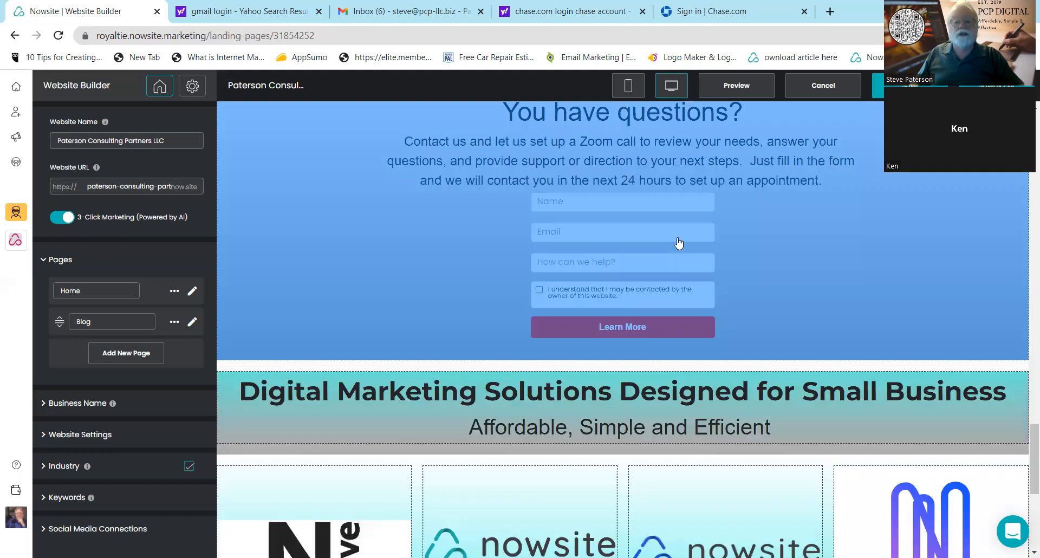
{"action": "scroll", "coordinate": [865, 354], "scroll_direction": "down", "scroll_amount": 3}
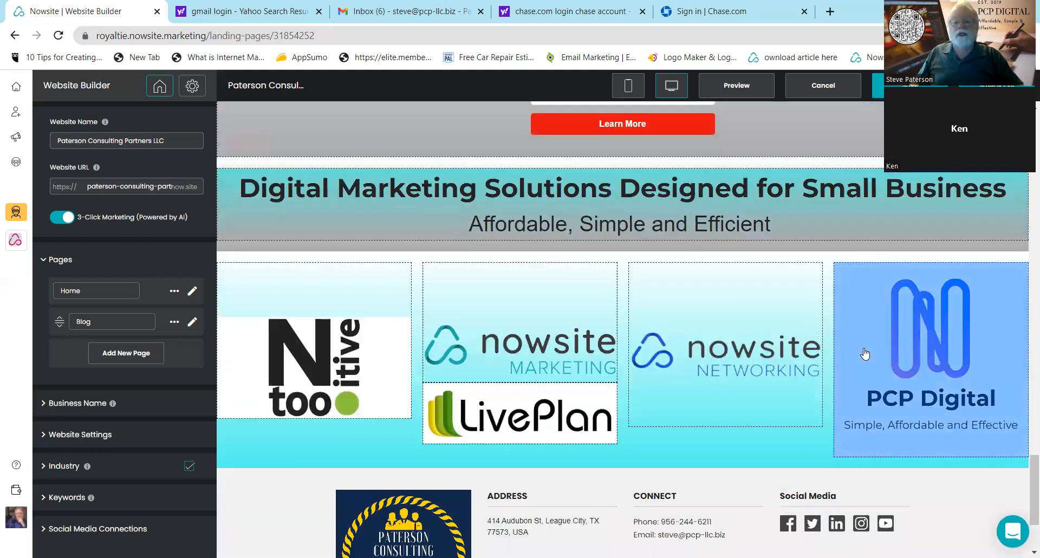
{"action": "scroll", "coordinate": [864, 354], "scroll_direction": "down", "scroll_amount": 2}
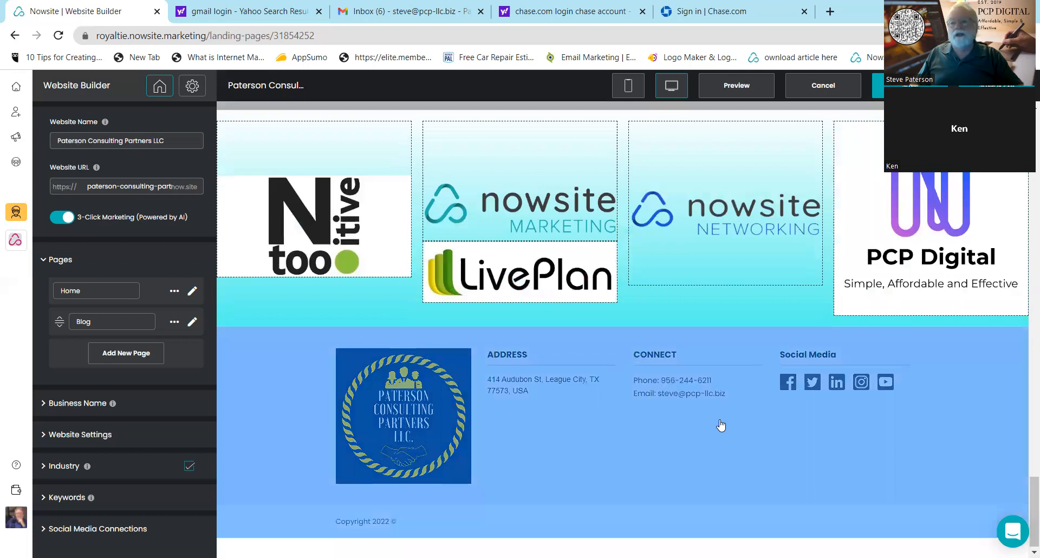
{"action": "scroll", "coordinate": [720, 426], "scroll_direction": "up", "scroll_amount": 7}
{"action": "scroll", "coordinate": [721, 426], "scroll_direction": "up", "scroll_amount": 10}
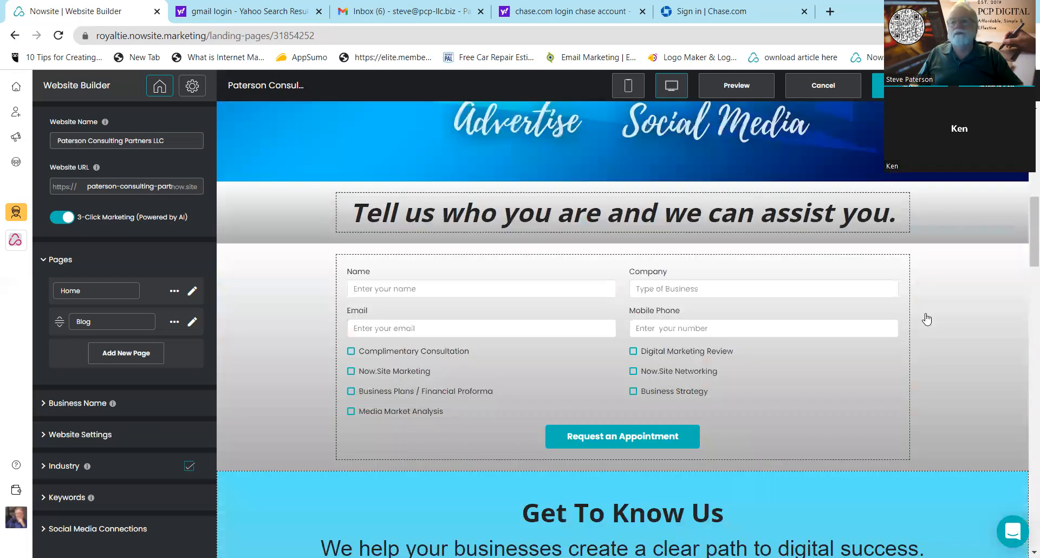
{"action": "scroll", "coordinate": [927, 320], "scroll_direction": "up", "scroll_amount": 10}
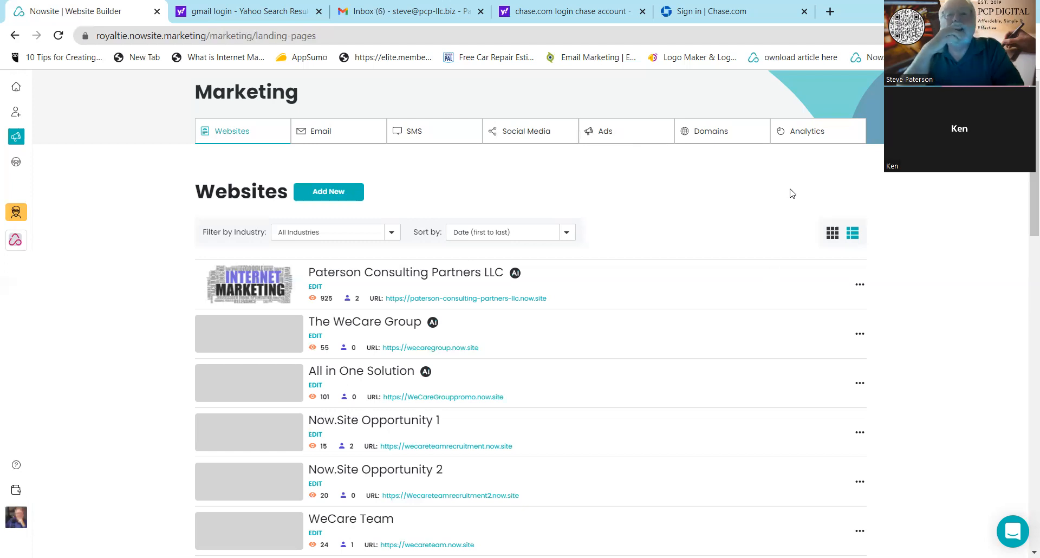
Review the daily checklist and the prospect targeting criteria on the dashboard, and reopen the Marketing websites list.
{"action": "left_click", "coordinate": [16, 88]}
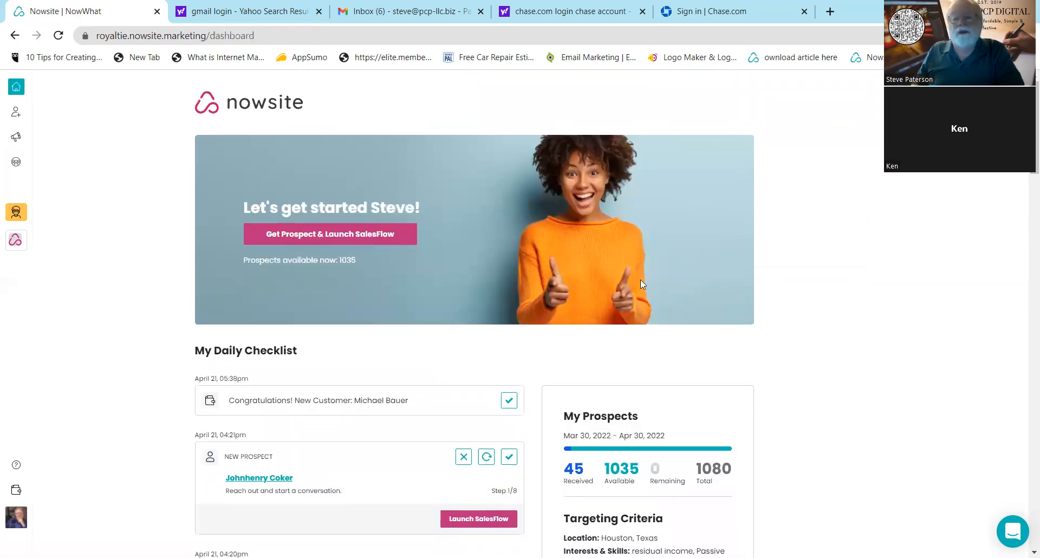
{"action": "scroll", "coordinate": [822, 269], "scroll_direction": "down", "scroll_amount": 4}
{"action": "scroll", "coordinate": [845, 285], "scroll_direction": "down", "scroll_amount": 3}
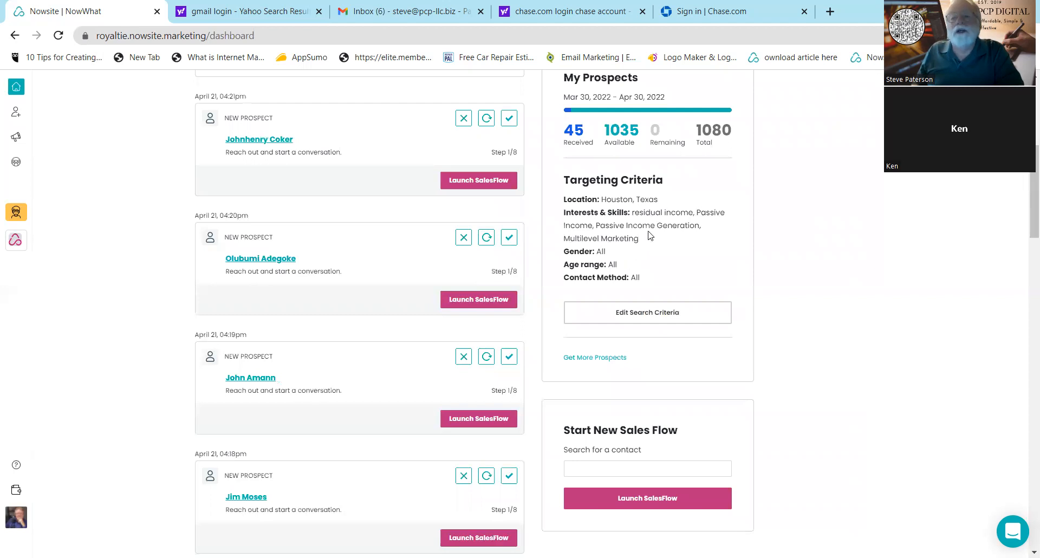
{"action": "scroll", "coordinate": [643, 227], "scroll_direction": "up", "scroll_amount": 6}
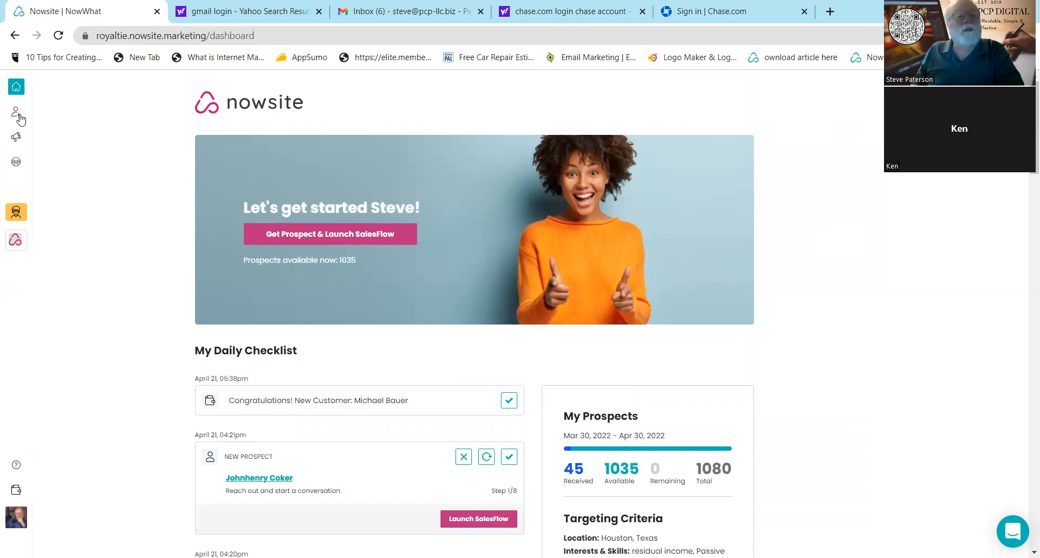
{"action": "left_click", "coordinate": [16, 139]}
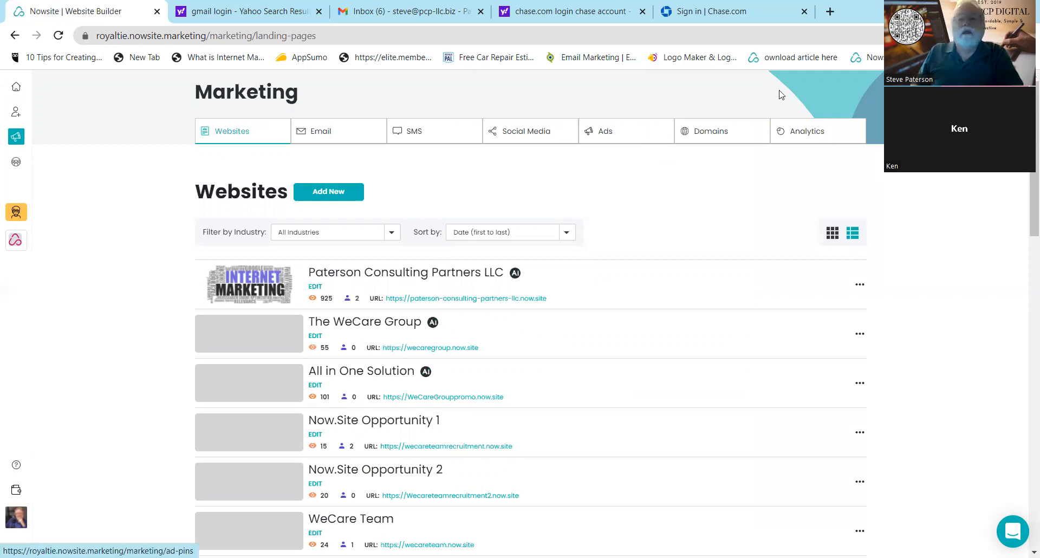
Open Get Nerd Services and examine its email, blog, live meeting, SMS and social media post offerings.
{"action": "left_click", "coordinate": [23, 215]}
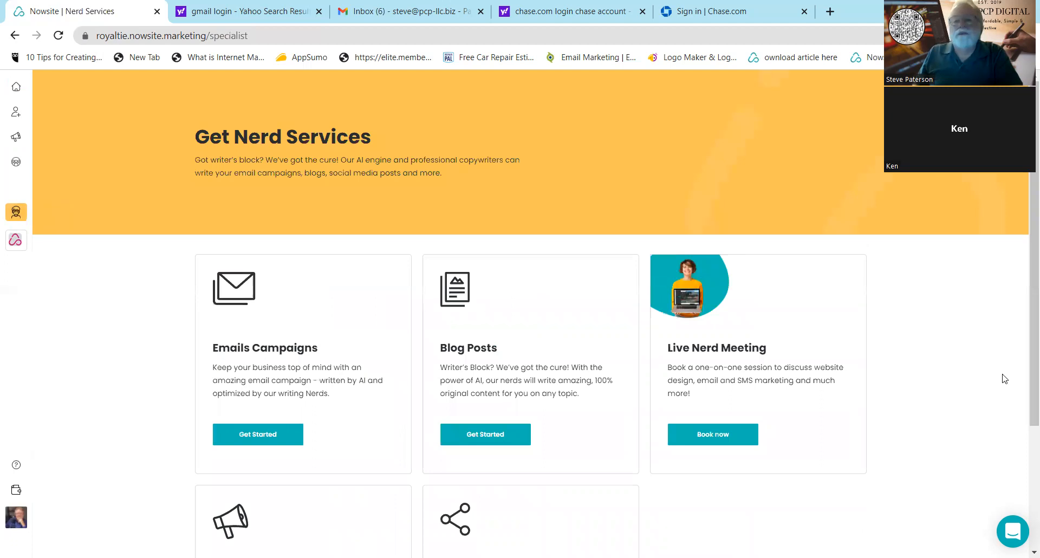
{"action": "scroll", "coordinate": [1002, 377], "scroll_direction": "down", "scroll_amount": 3}
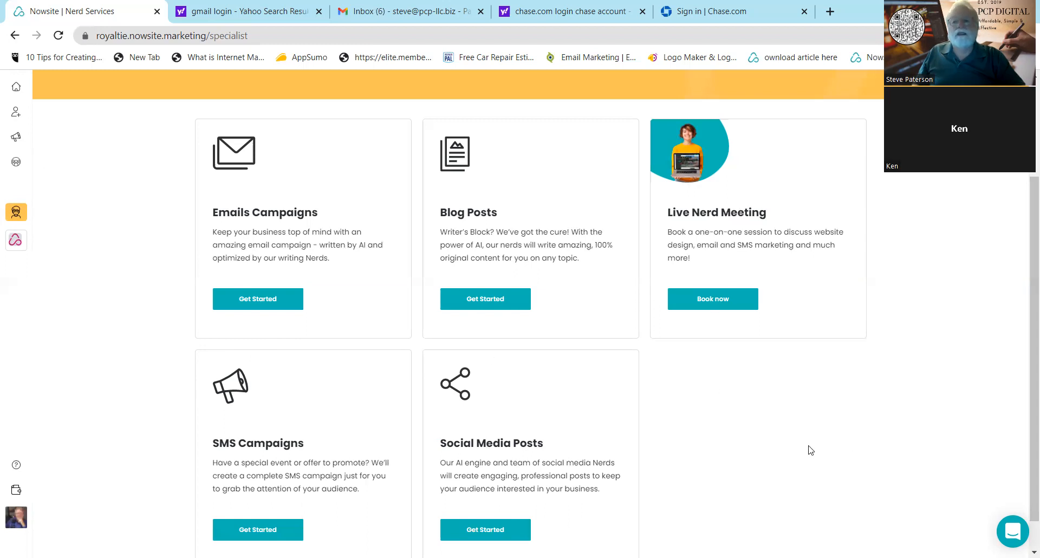
{"action": "scroll", "coordinate": [822, 436], "scroll_direction": "down", "scroll_amount": 1}
{"action": "scroll", "coordinate": [821, 436], "scroll_direction": "up", "scroll_amount": 5}
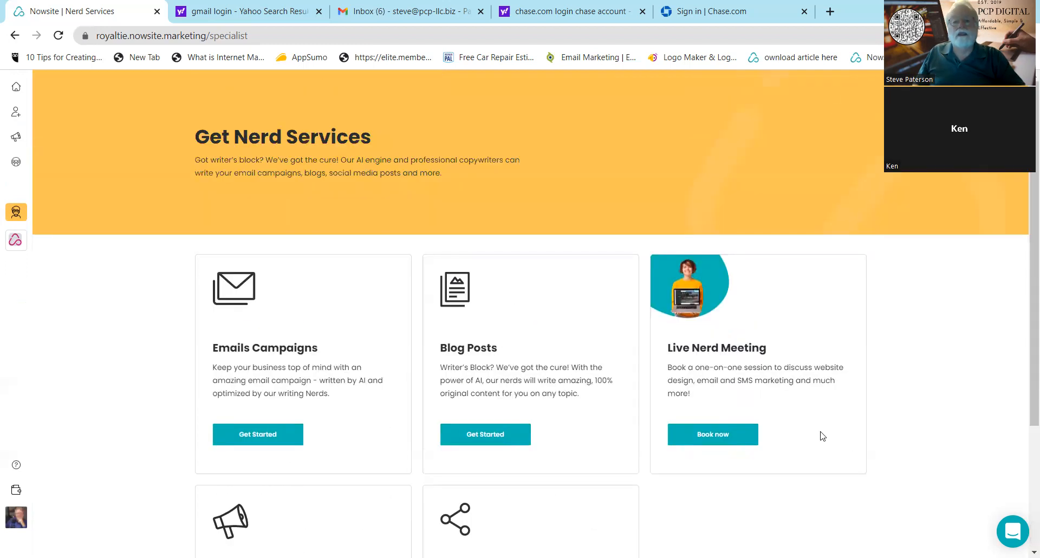
{"action": "scroll", "coordinate": [822, 436], "scroll_direction": "down", "scroll_amount": 4}
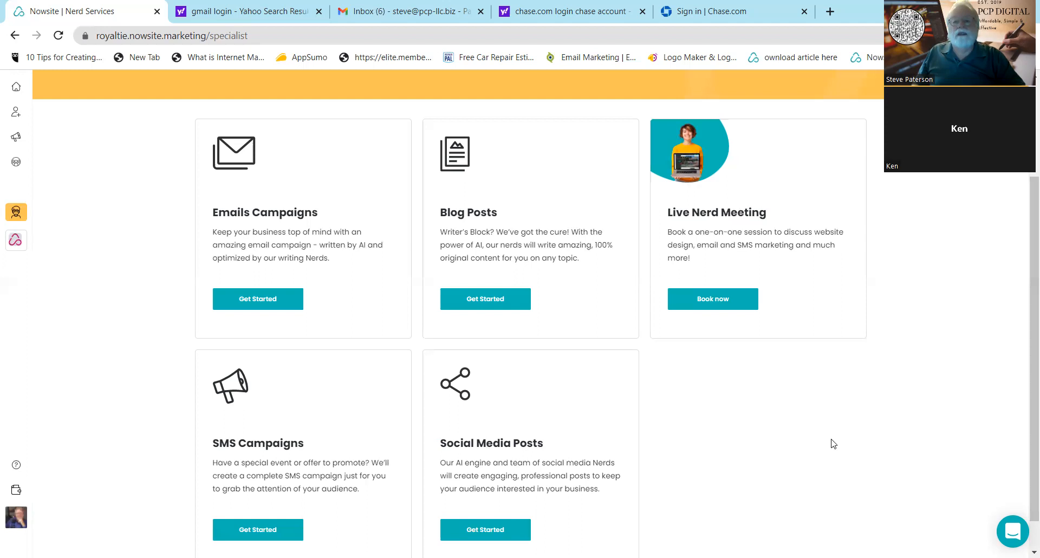
{"action": "scroll", "coordinate": [833, 444], "scroll_direction": "down", "scroll_amount": 1}
{"action": "scroll", "coordinate": [832, 442], "scroll_direction": "up", "scroll_amount": 2}
{"action": "scroll", "coordinate": [833, 442], "scroll_direction": "down", "scroll_amount": 2}
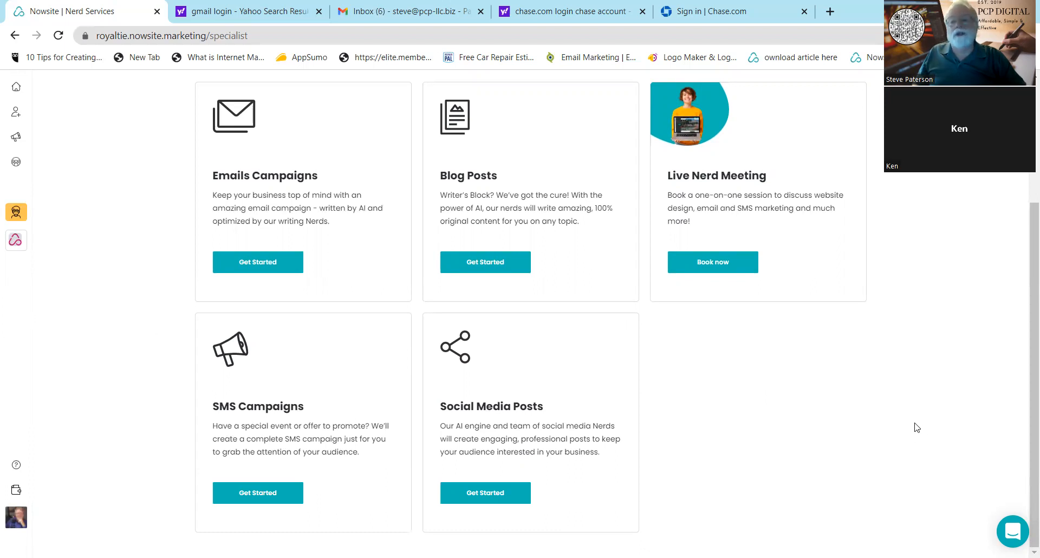
{"action": "scroll", "coordinate": [917, 427], "scroll_direction": "up", "scroll_amount": 1}
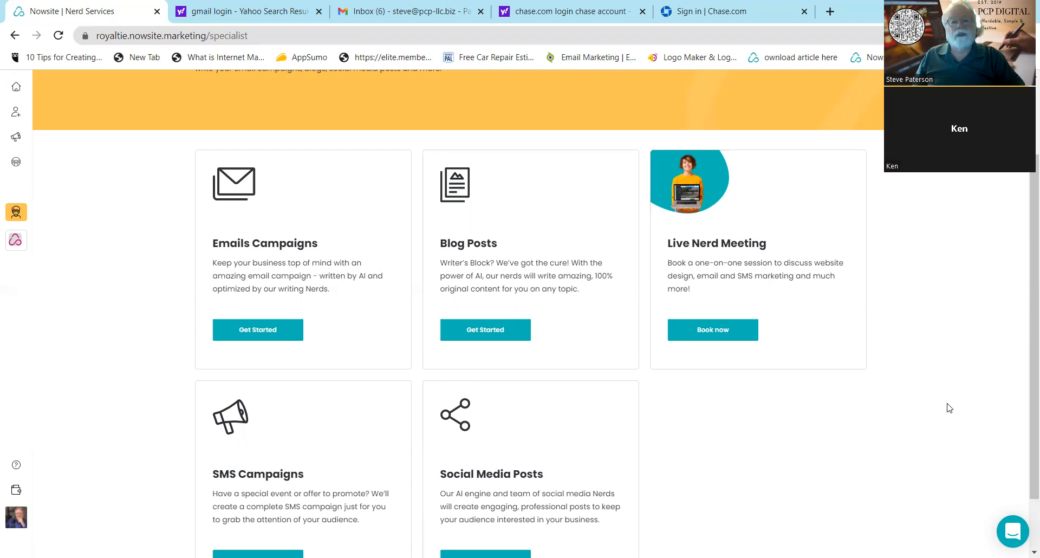
Return to the dashboard and look over the daily checklist and the My Prospects summary.
{"action": "left_click", "coordinate": [16, 89]}
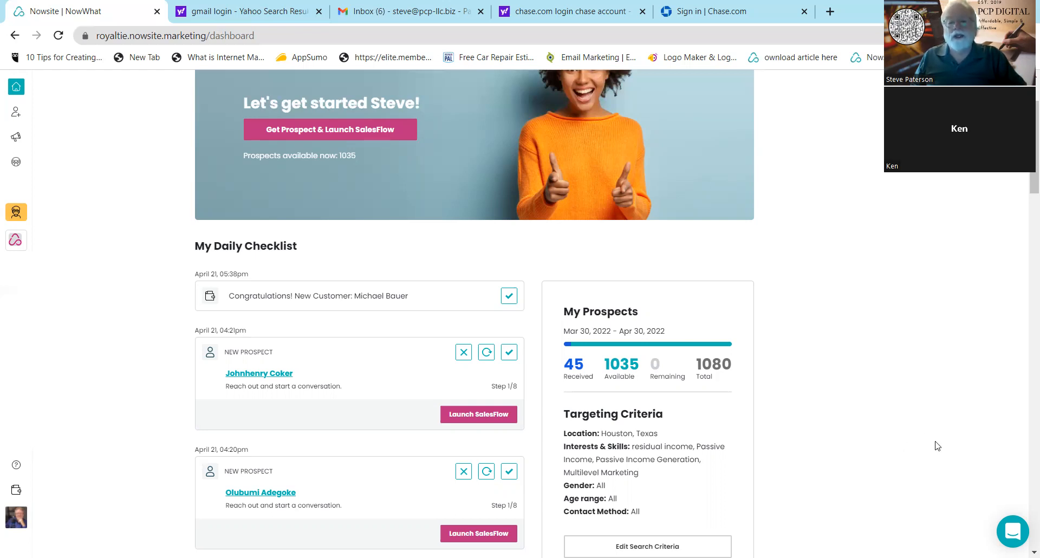
{"action": "scroll", "coordinate": [934, 441], "scroll_direction": "up", "scroll_amount": 2}
{"action": "scroll", "coordinate": [936, 445], "scroll_direction": "down", "scroll_amount": 3}
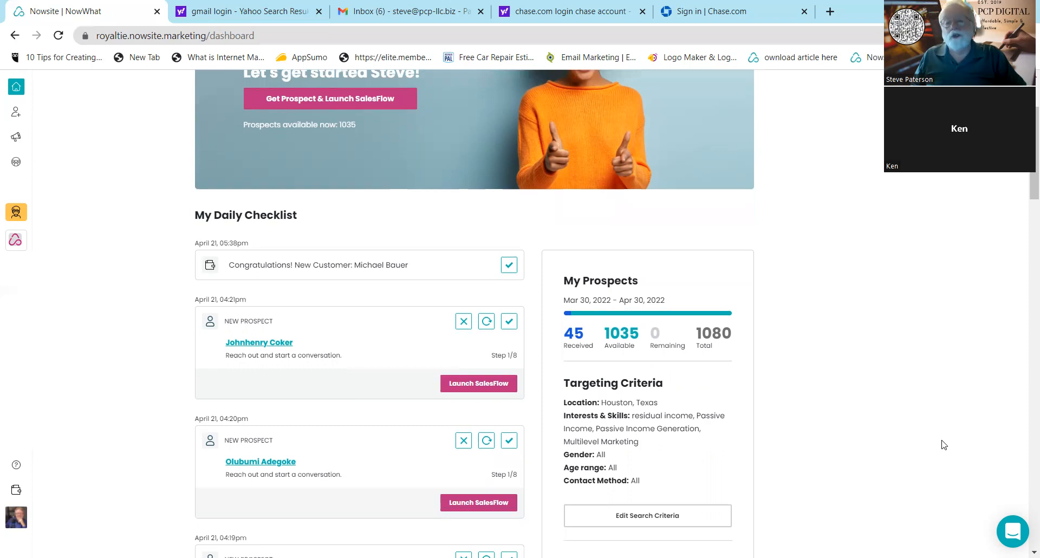